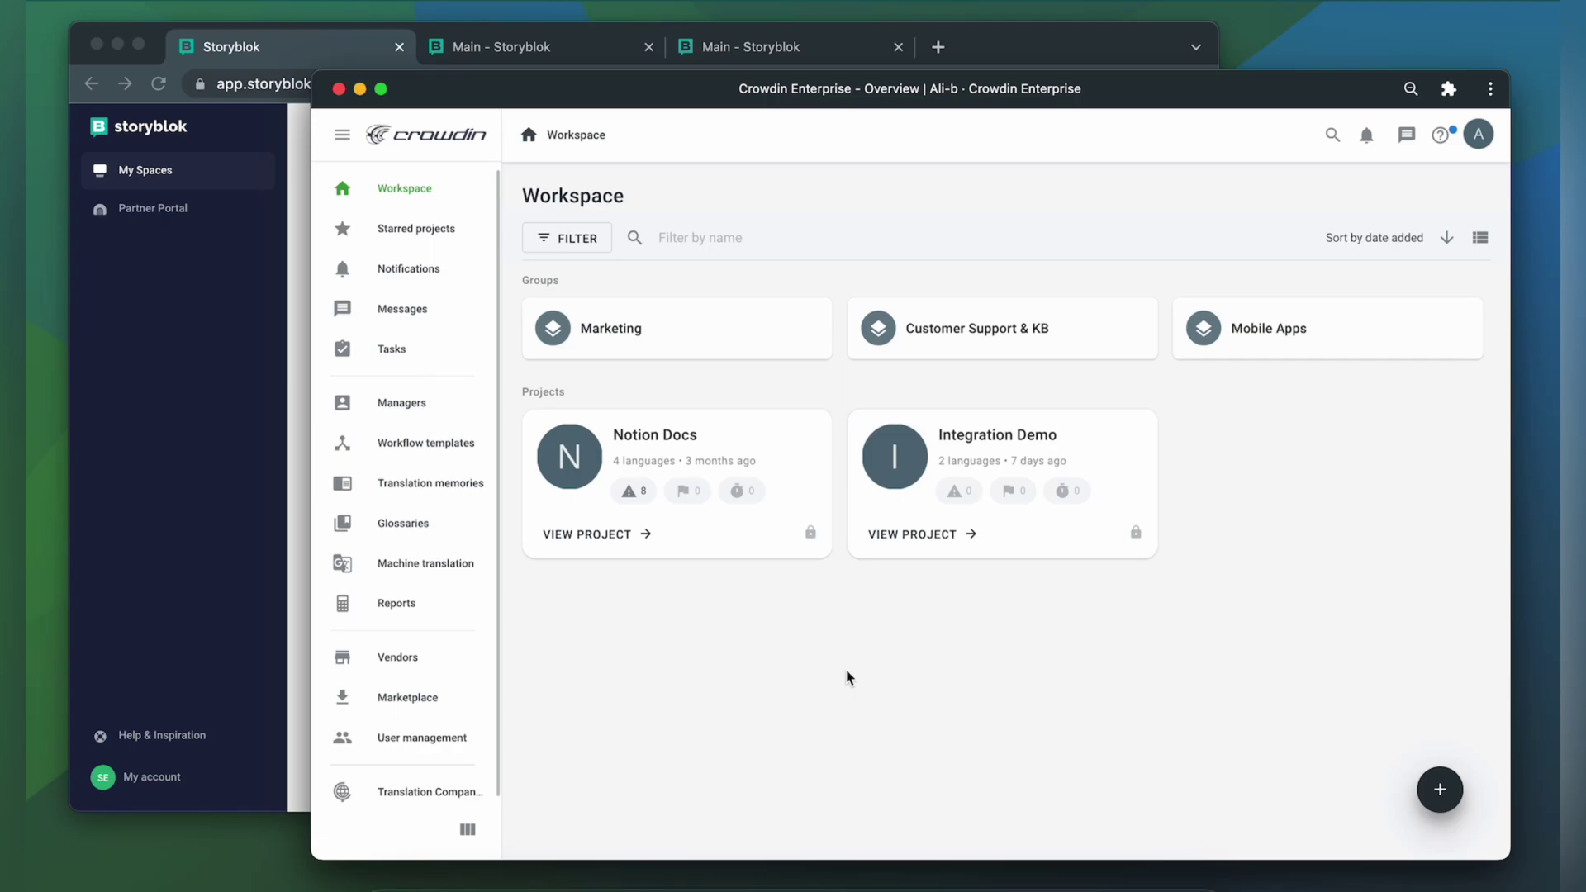
Find the Storyblok app by searching 'story' in the Marketplace and install it
left_click(429, 690)
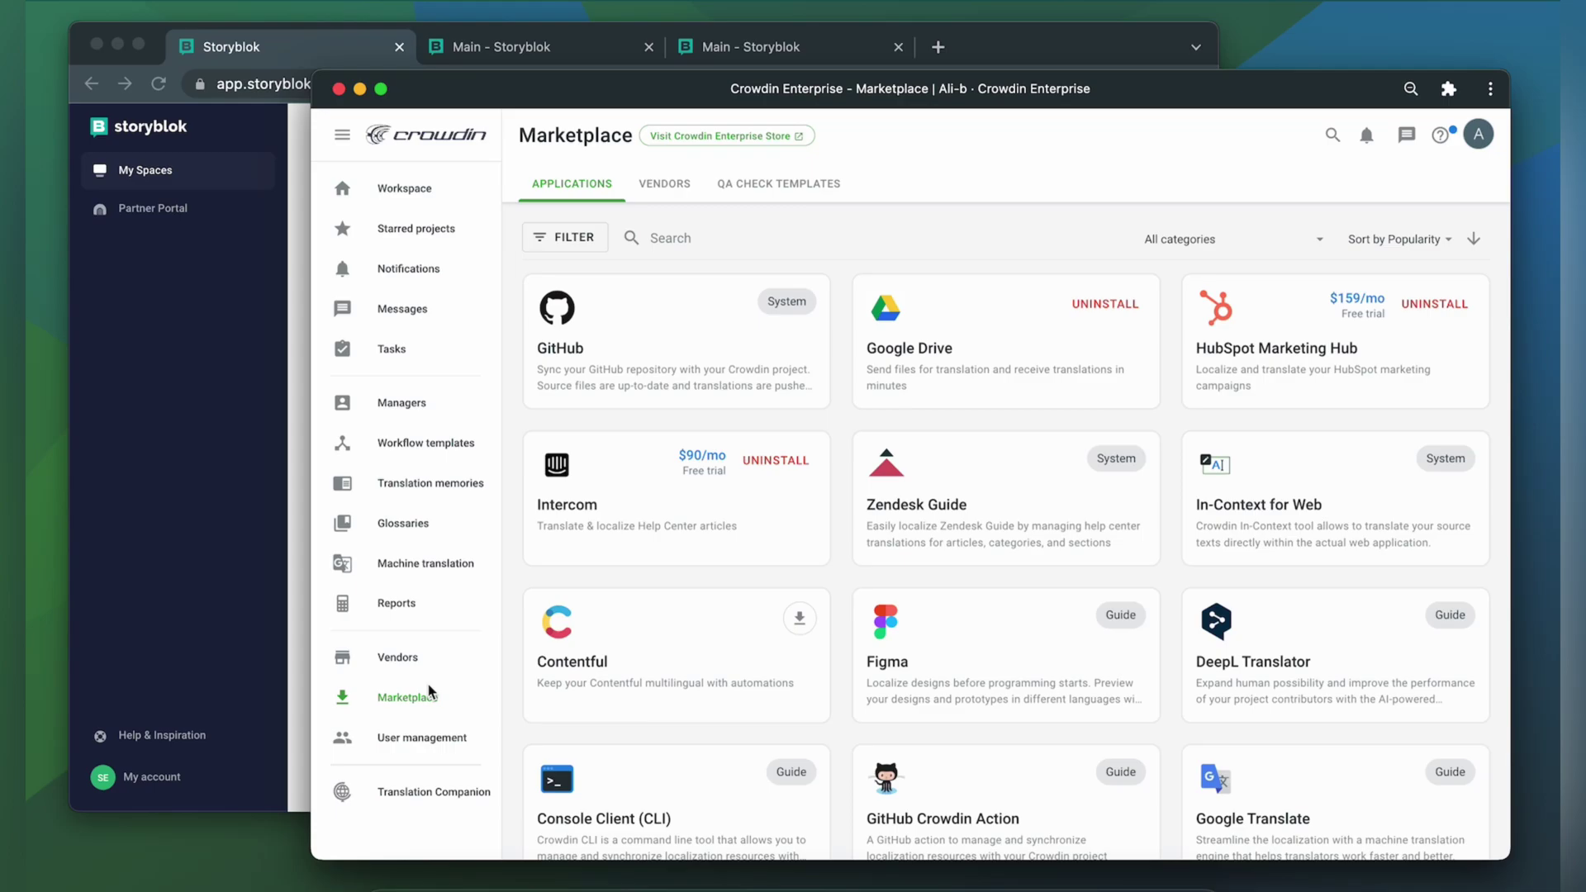
left_click(689, 240)
type("story")
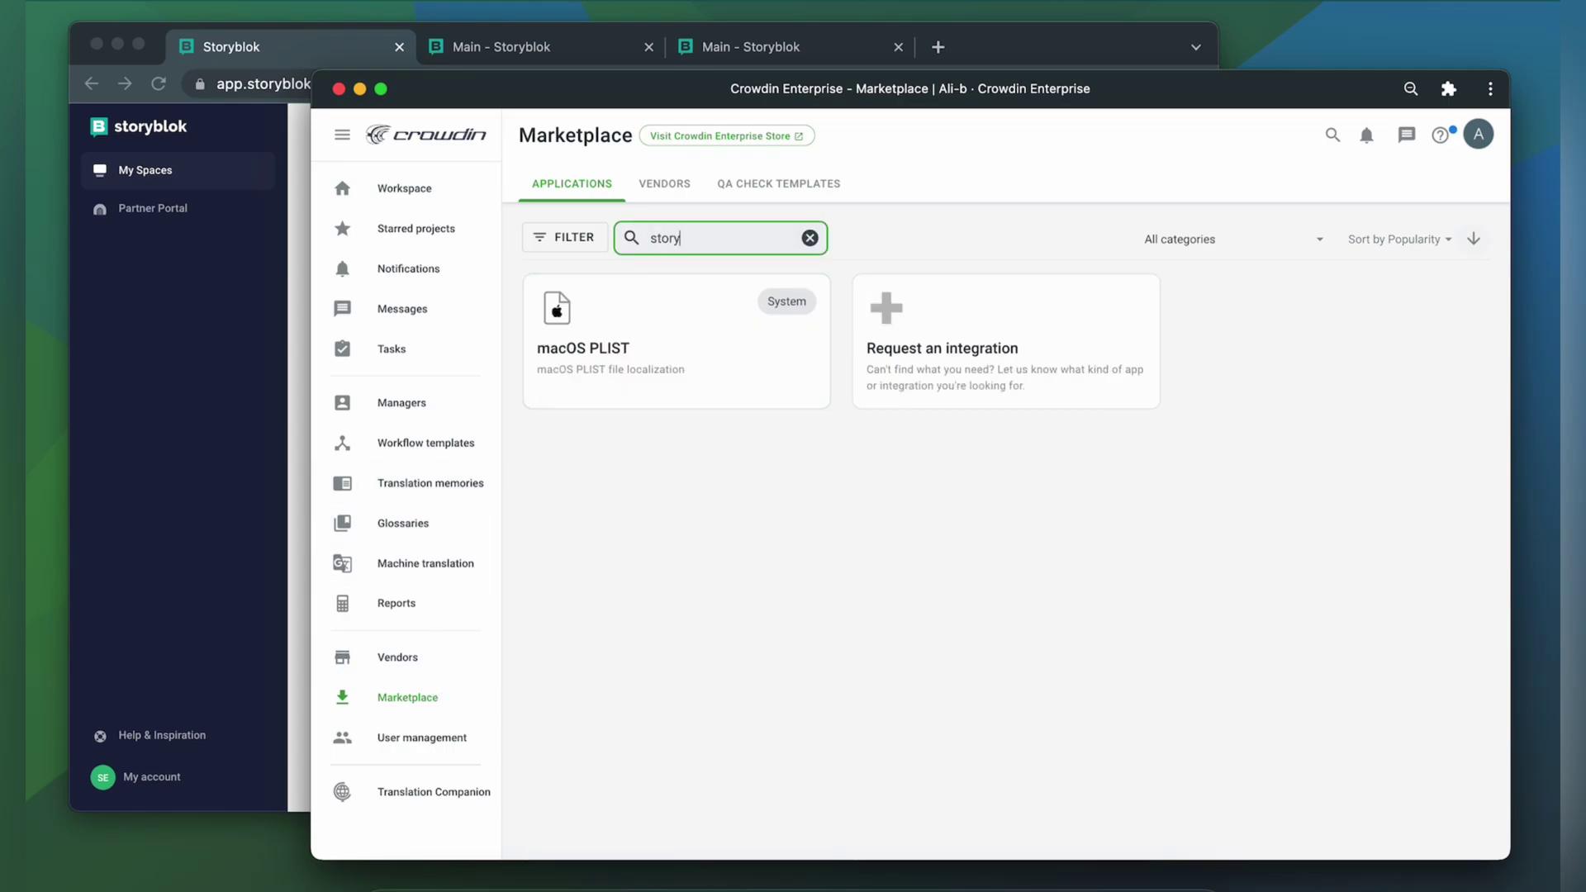
left_click(799, 305)
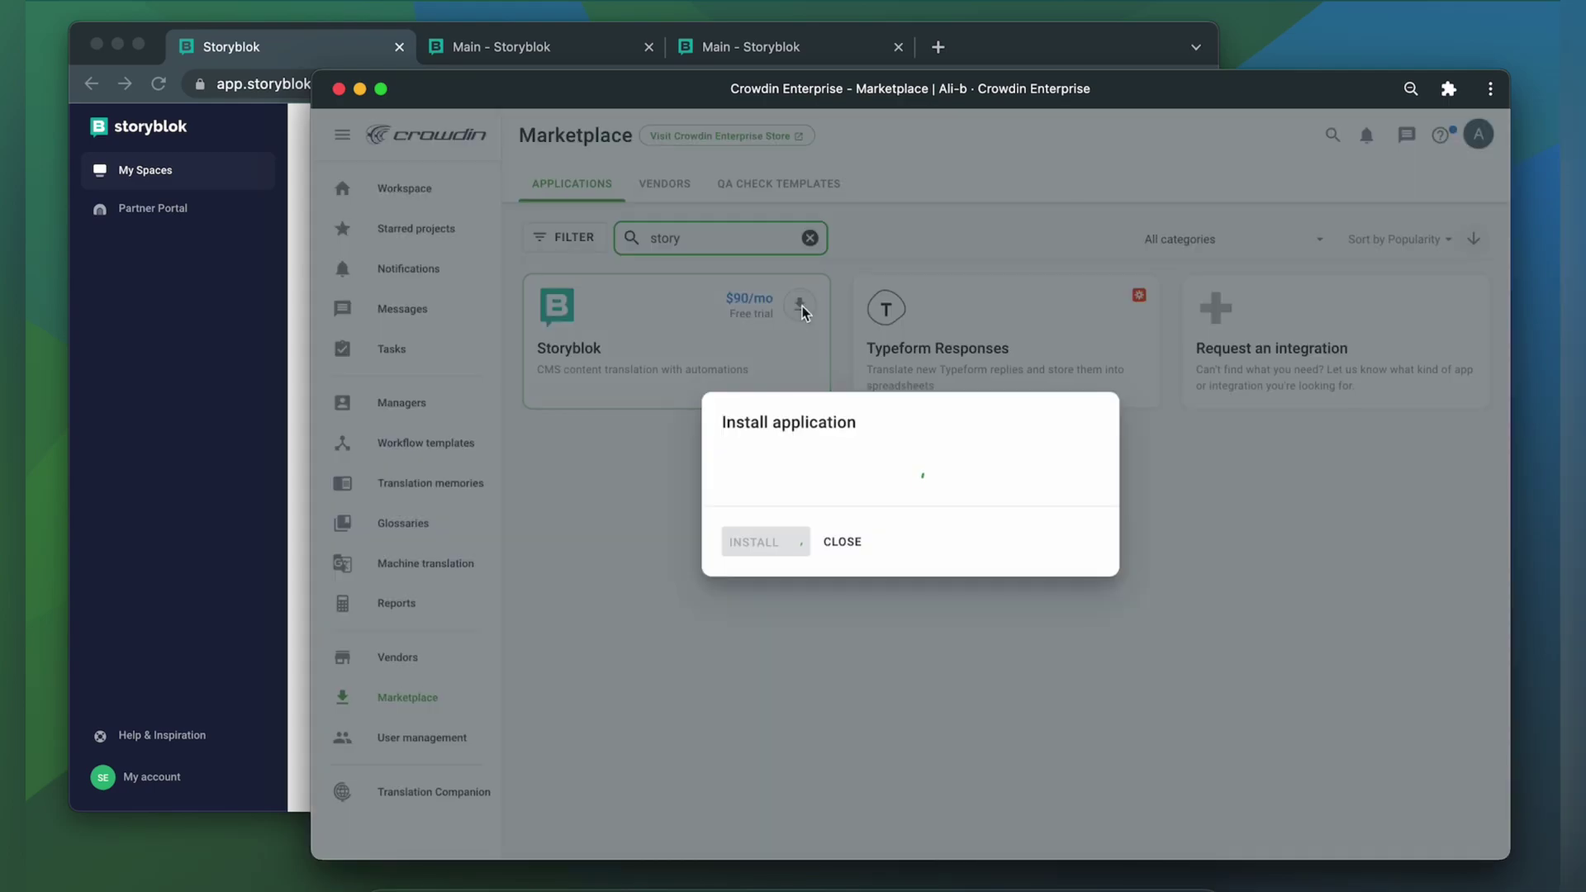
left_click(751, 709)
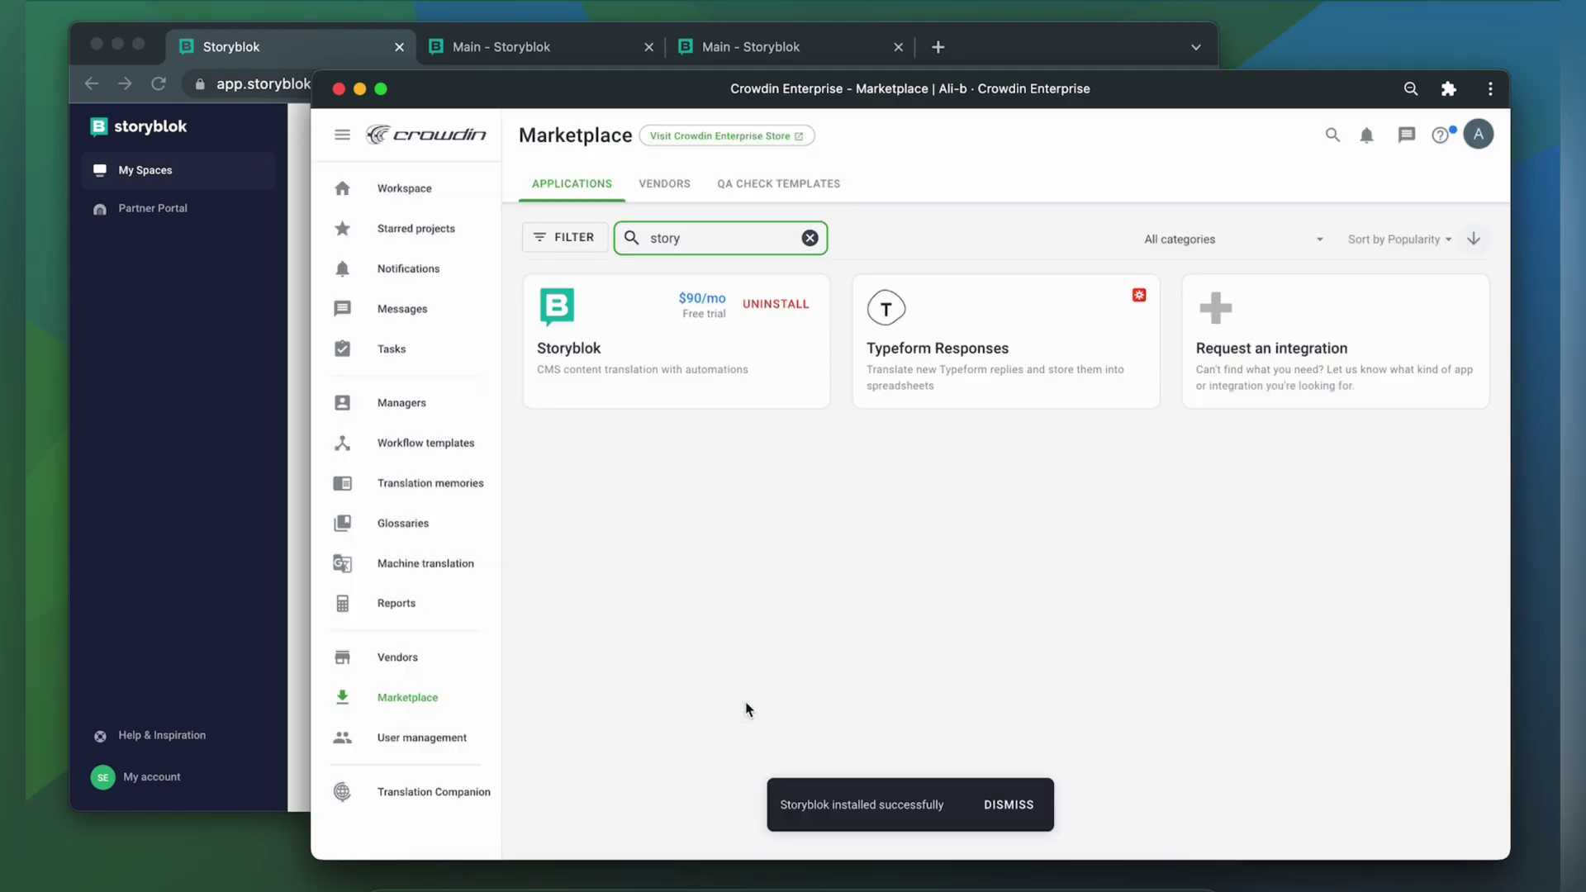
In the Integration Demo project's integrations, filter by 'story' and open the Storyblok integration
left_click(425, 190)
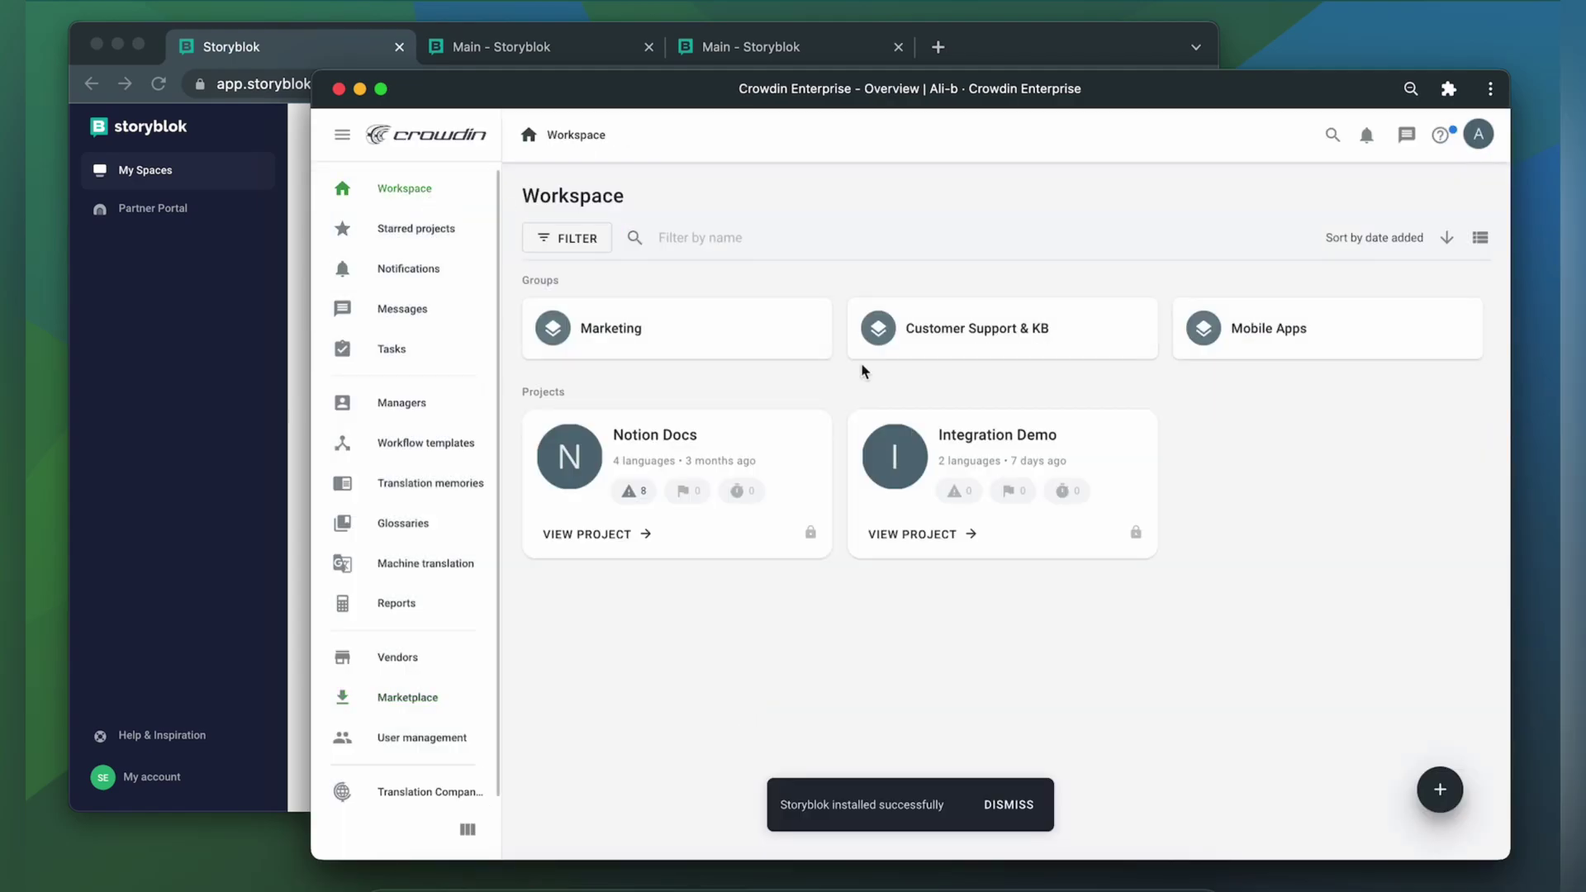
left_click(994, 455)
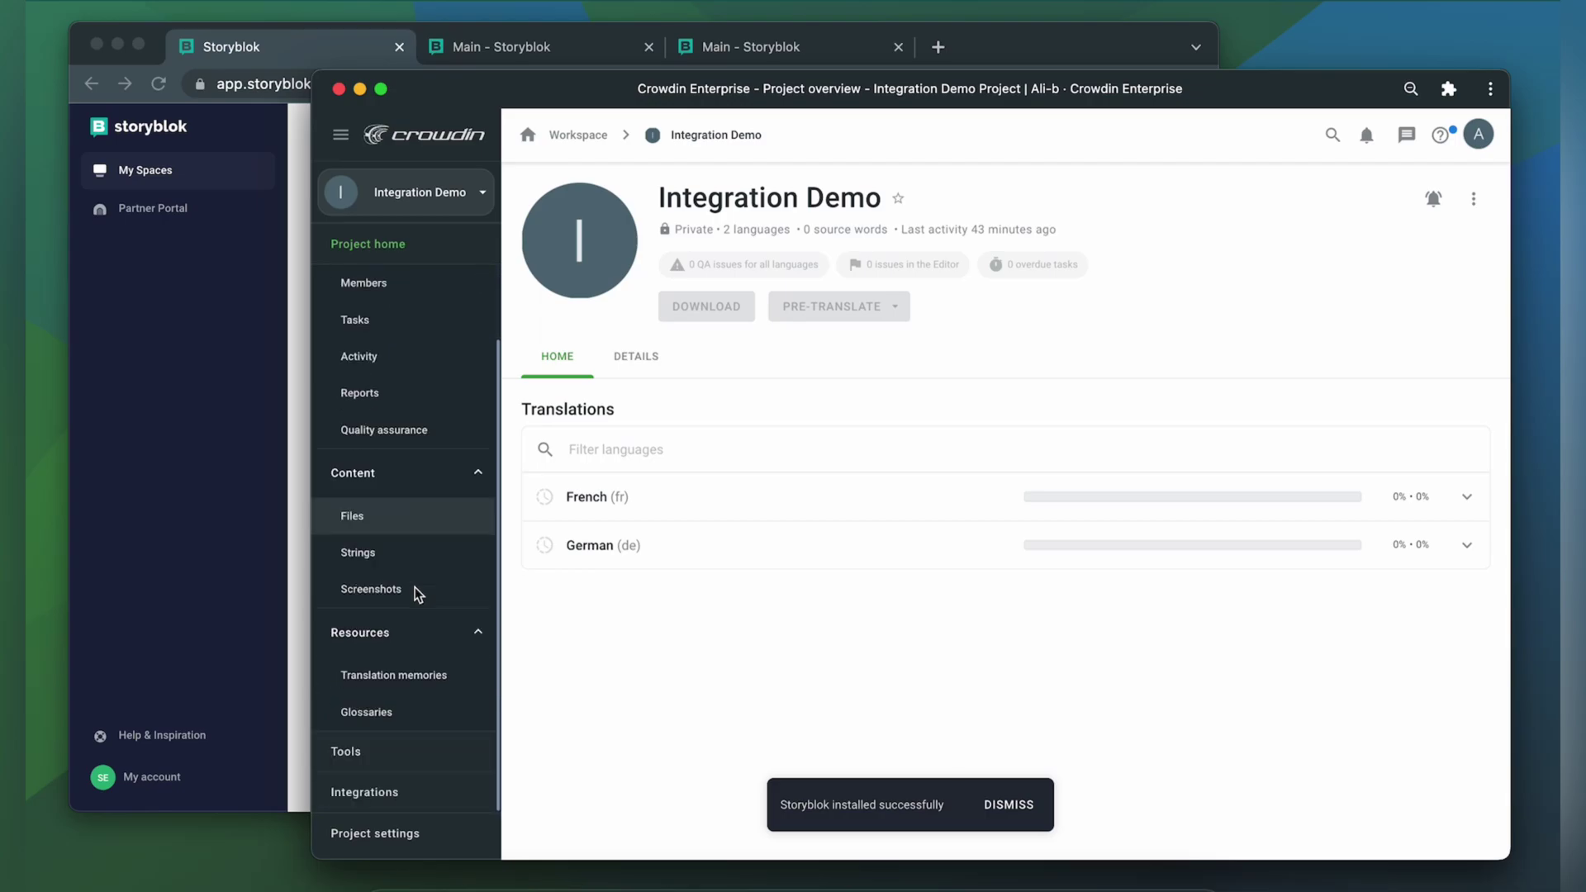
left_click(396, 797)
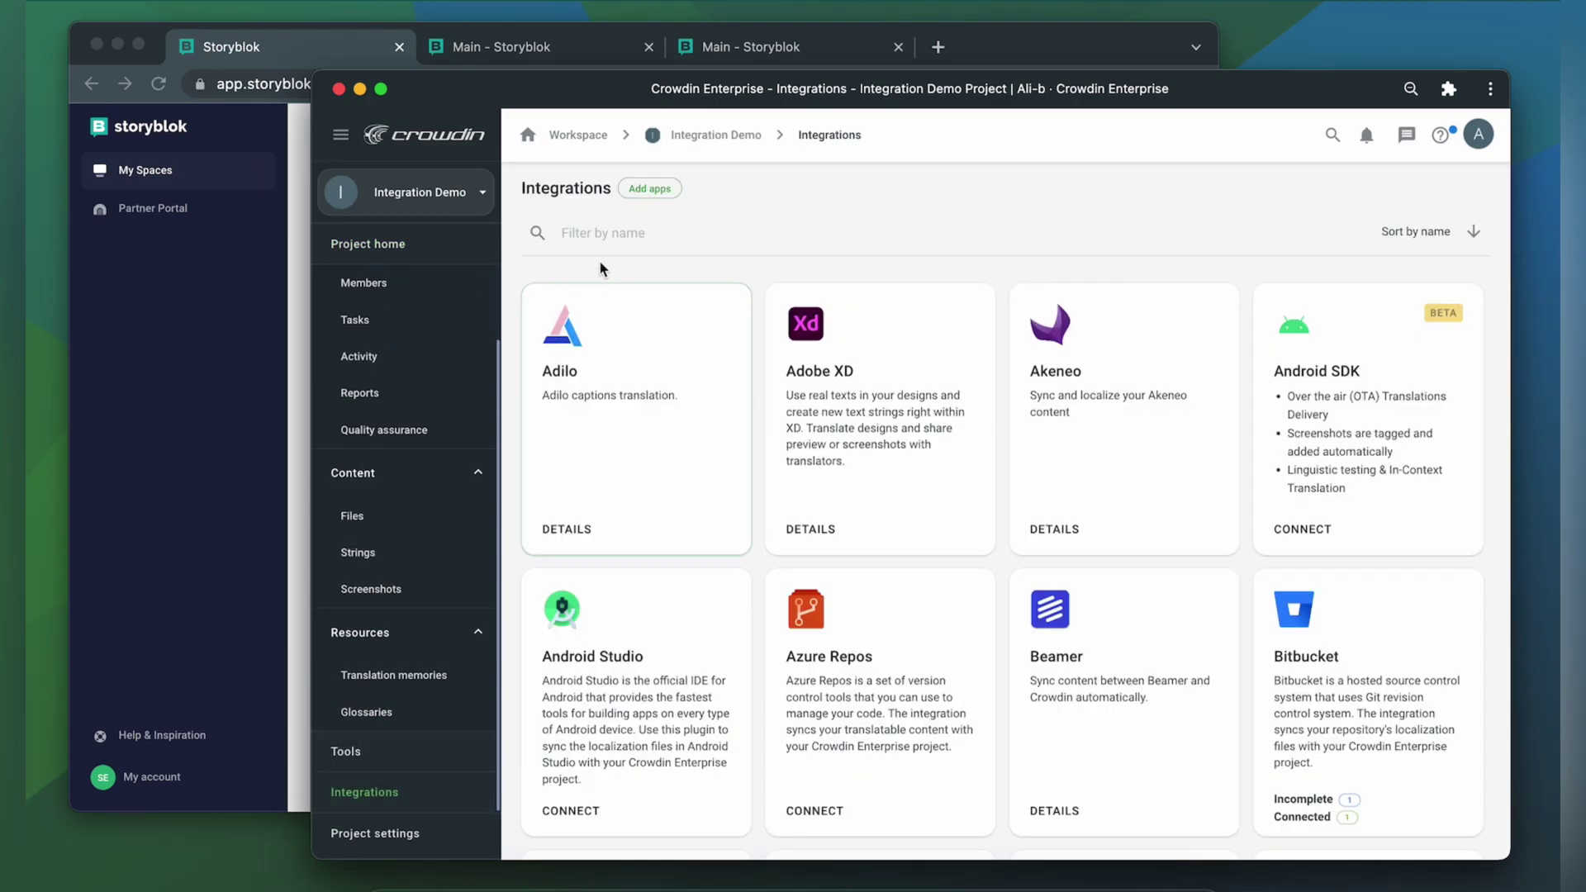
left_click(625, 238)
type("story")
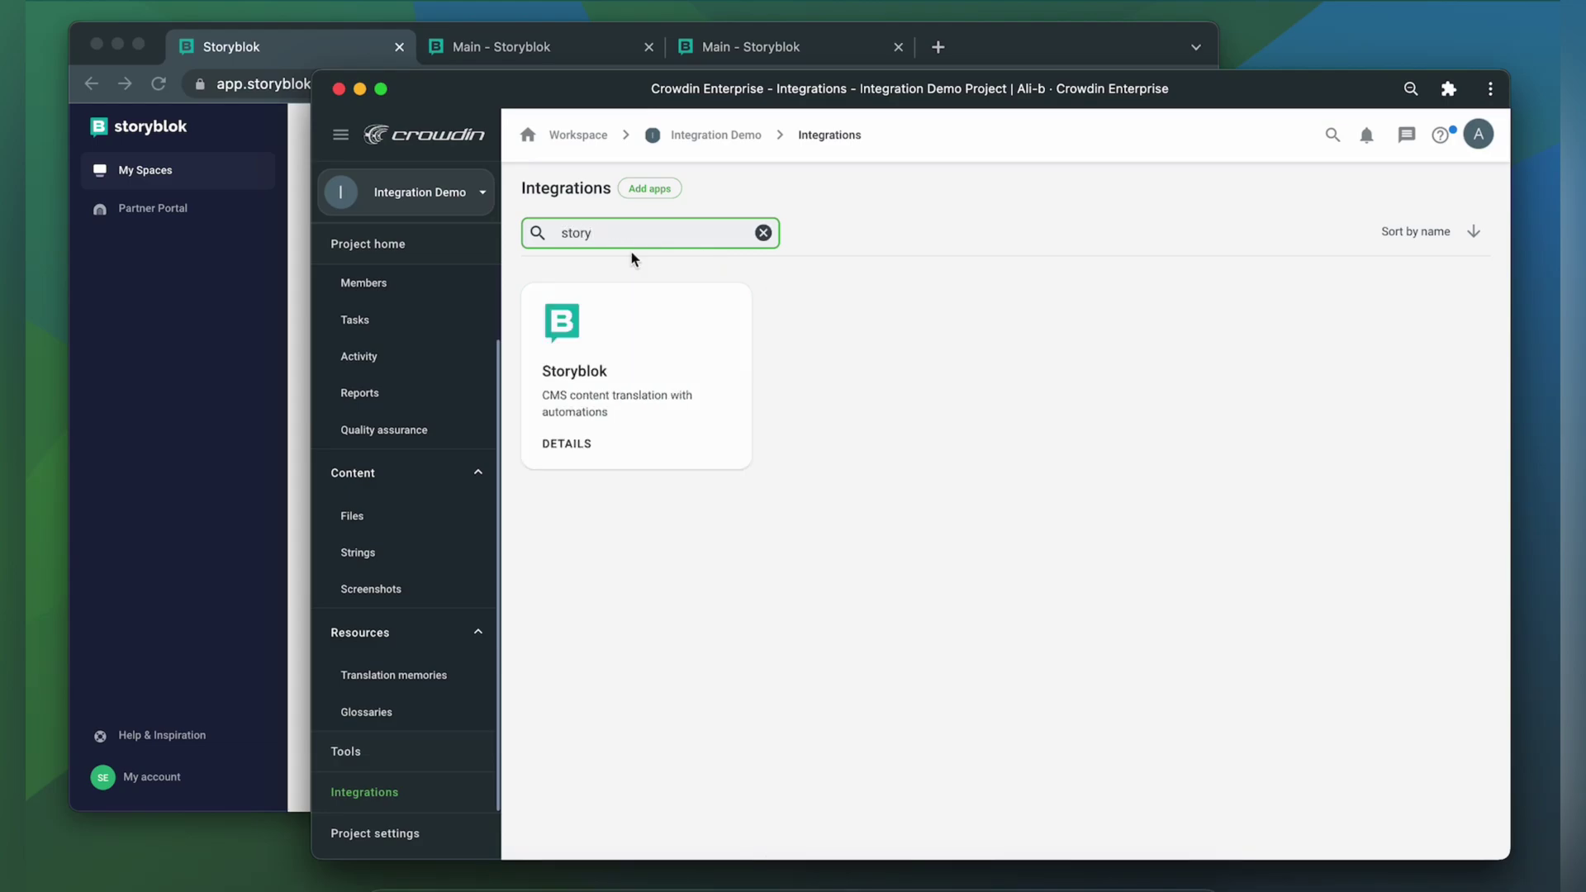
left_click(669, 358)
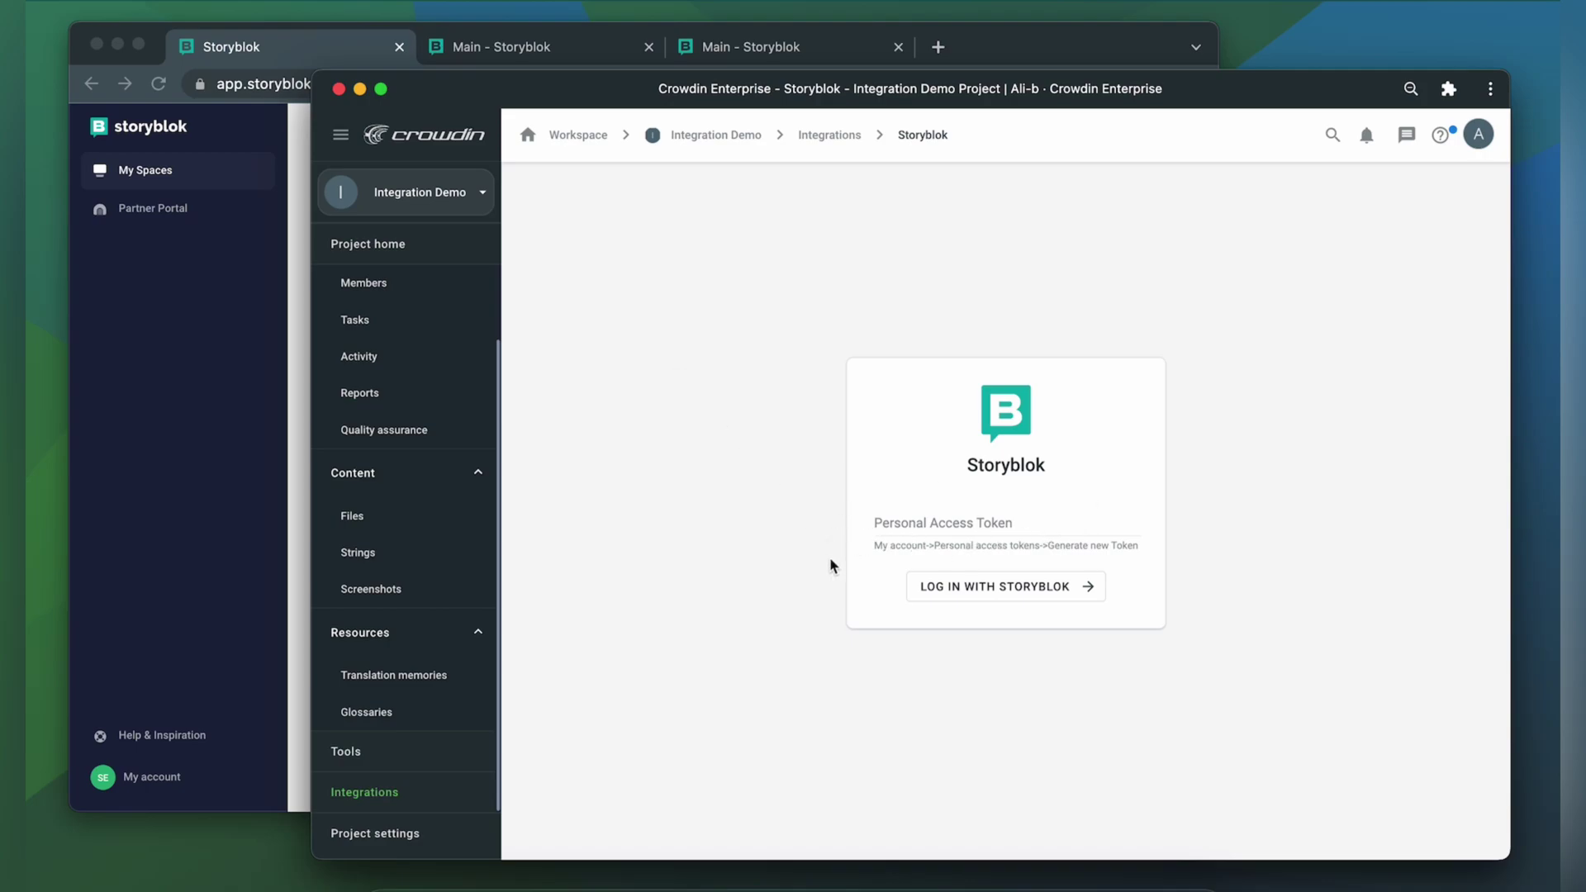
left_click(176, 583)
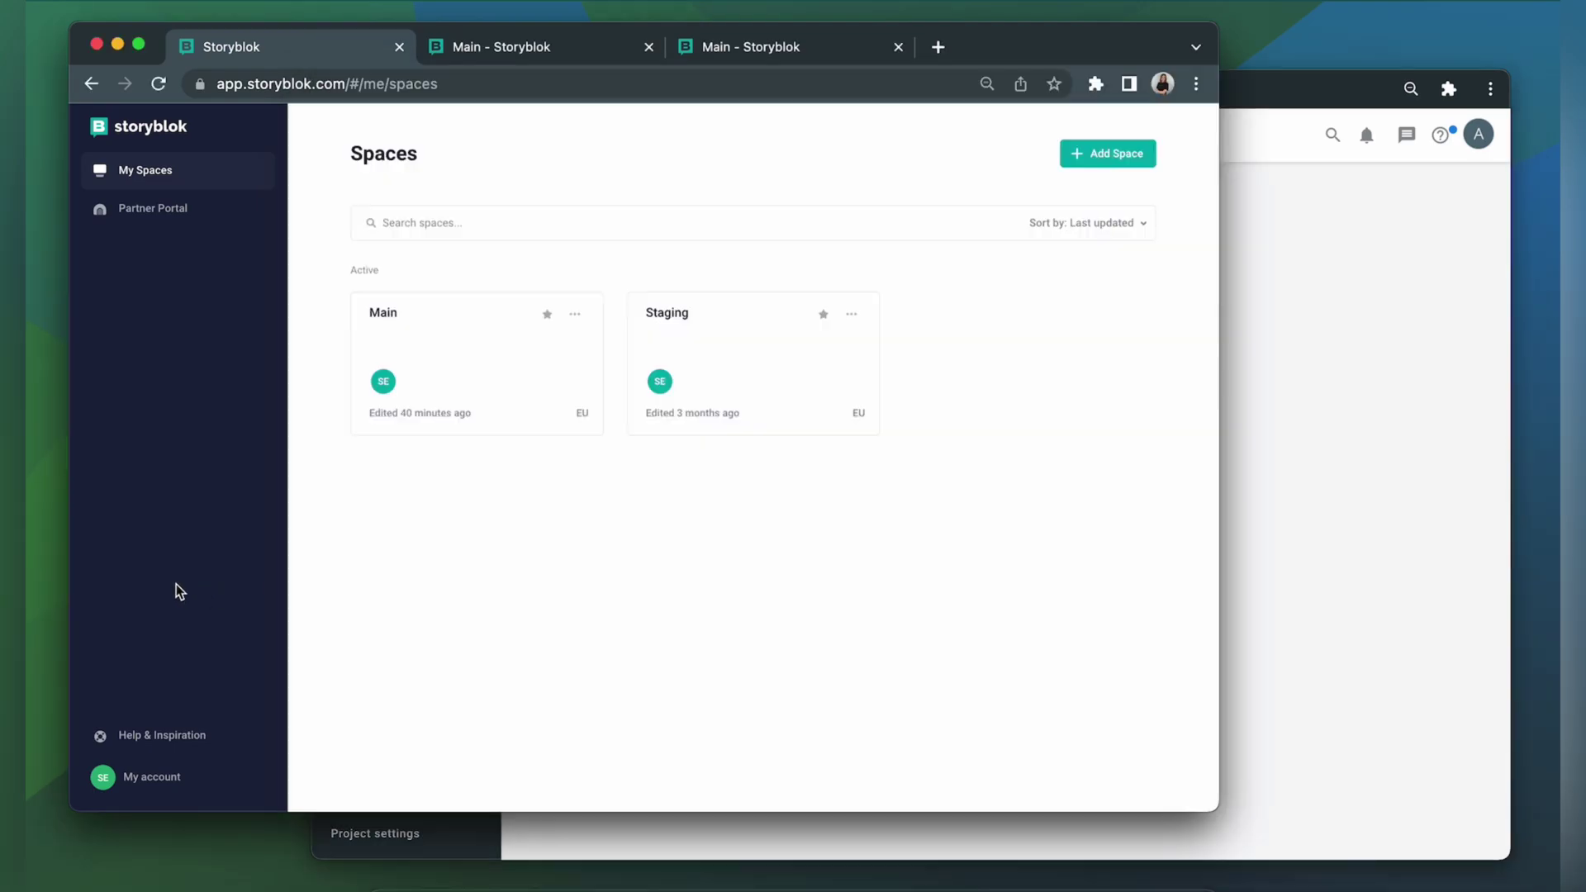
left_click(136, 777)
left_click(156, 702)
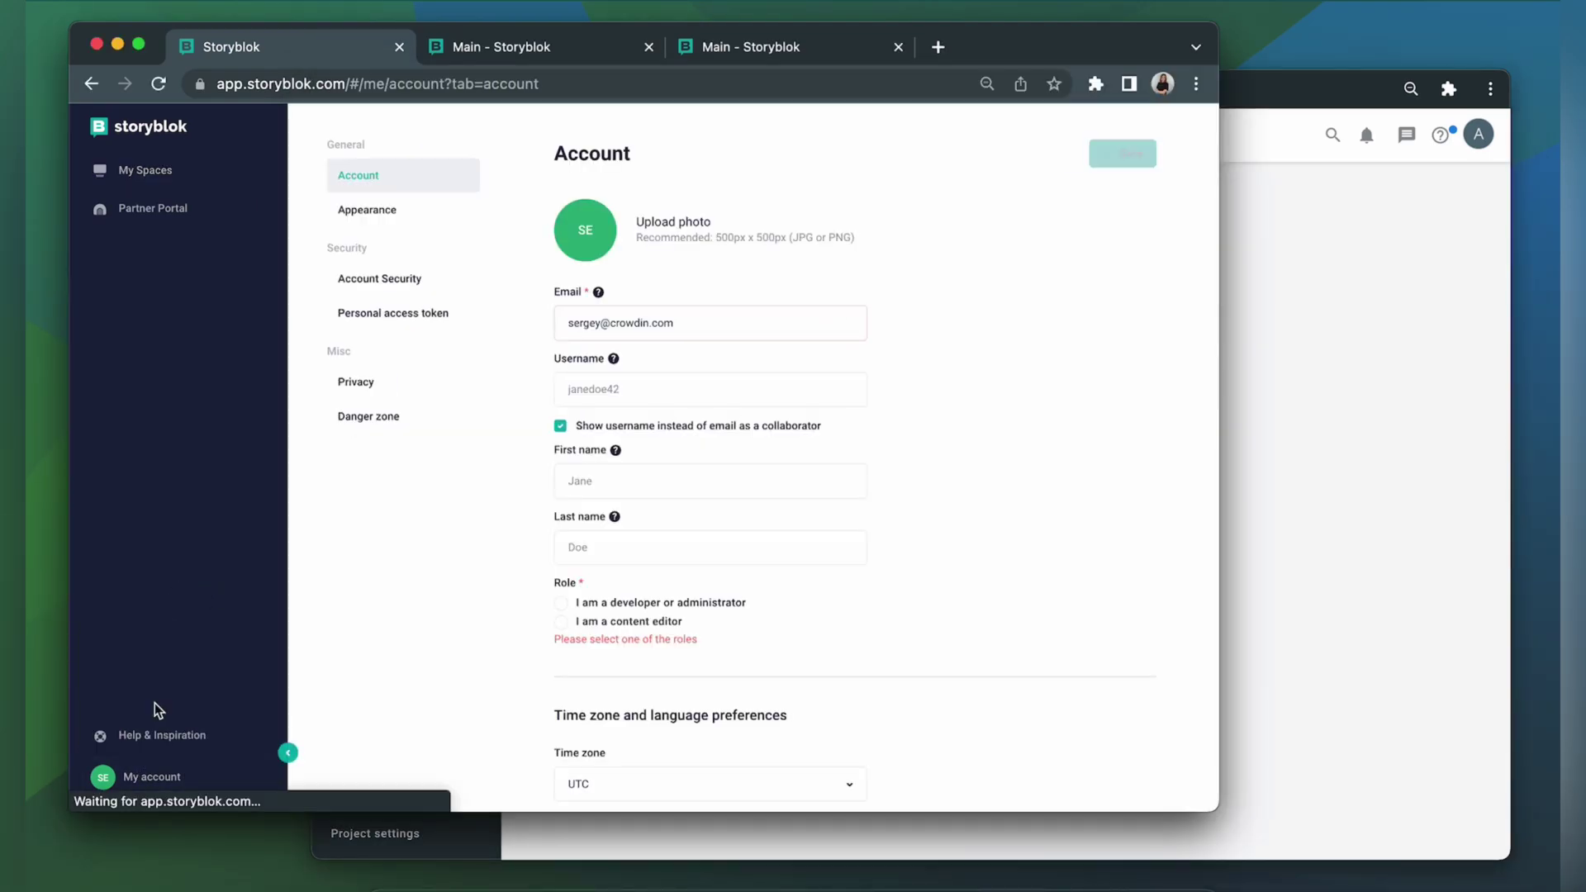
left_click(367, 315)
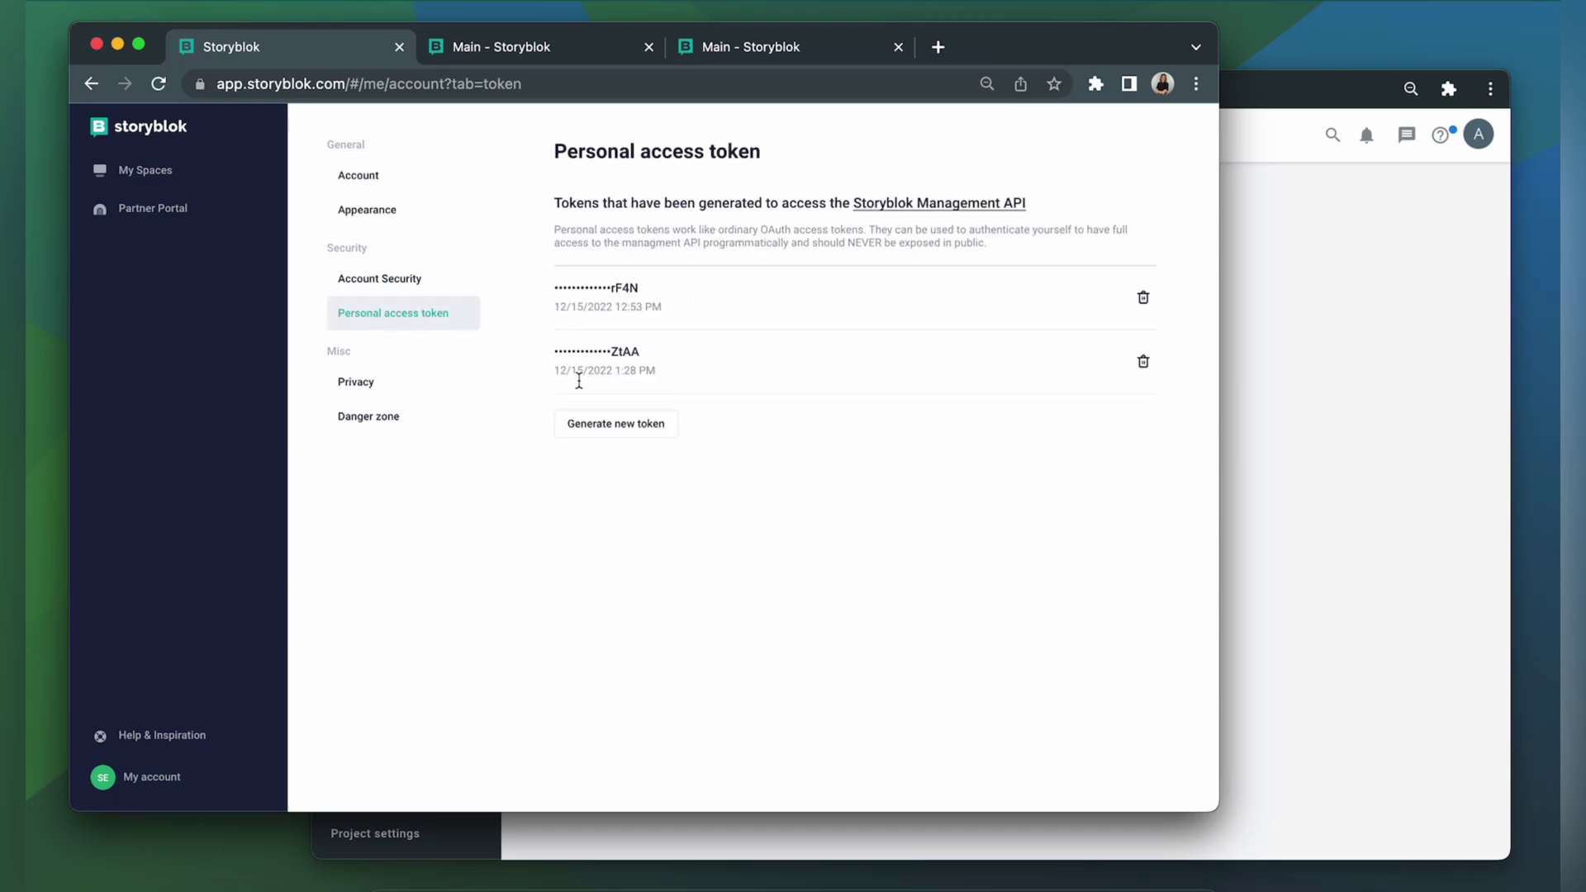
left_click(622, 423)
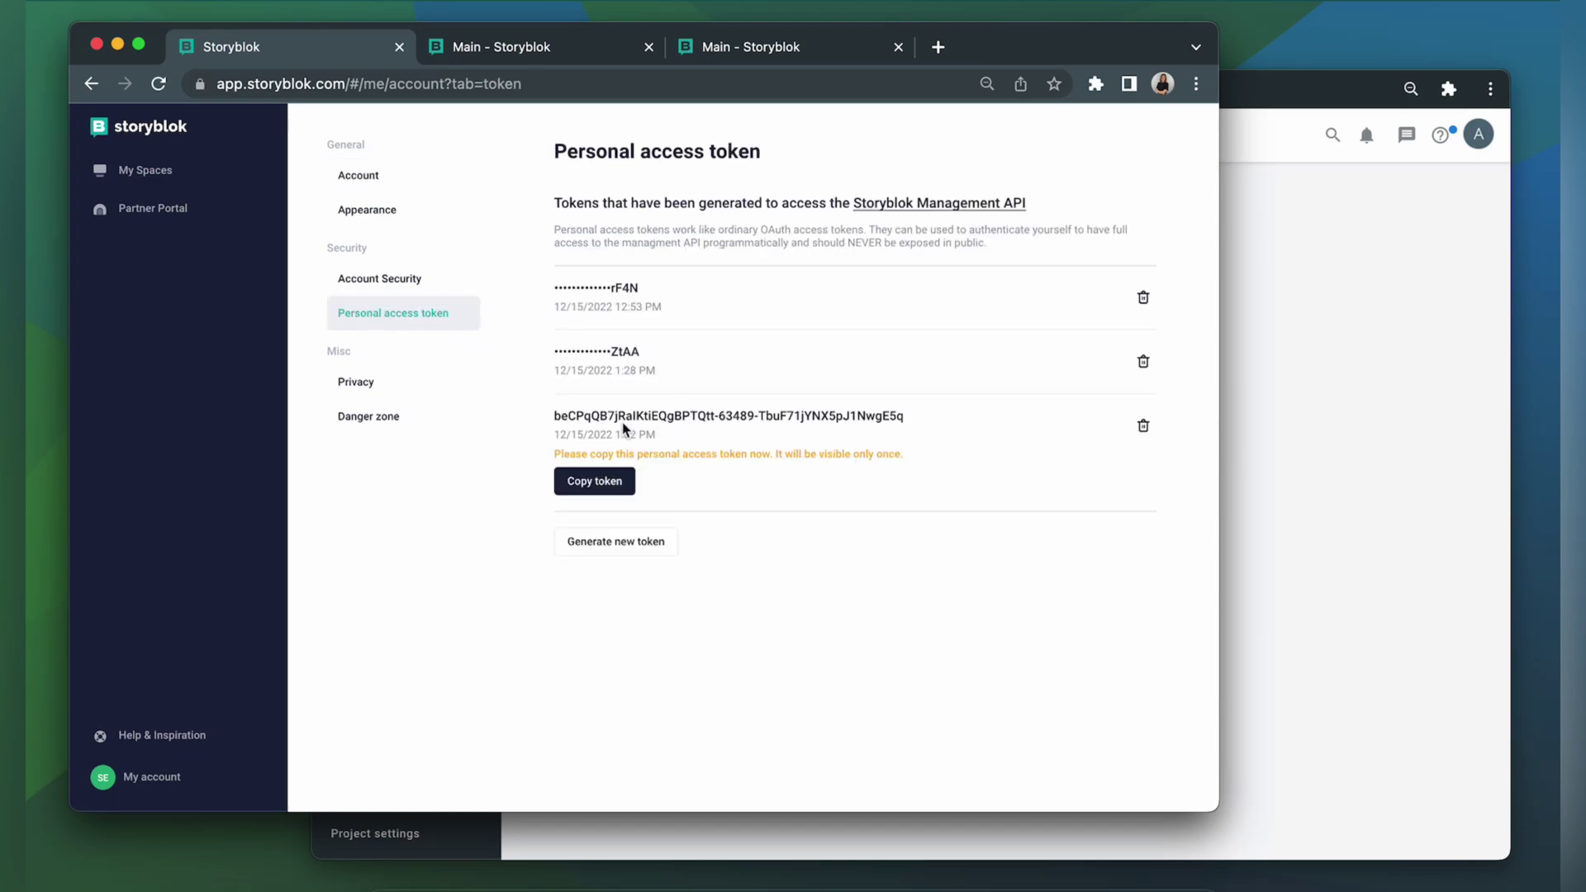
left_click(624, 481)
Paste the copied token into the Personal Access Token field and log in with Storyblok
left_click(1361, 354)
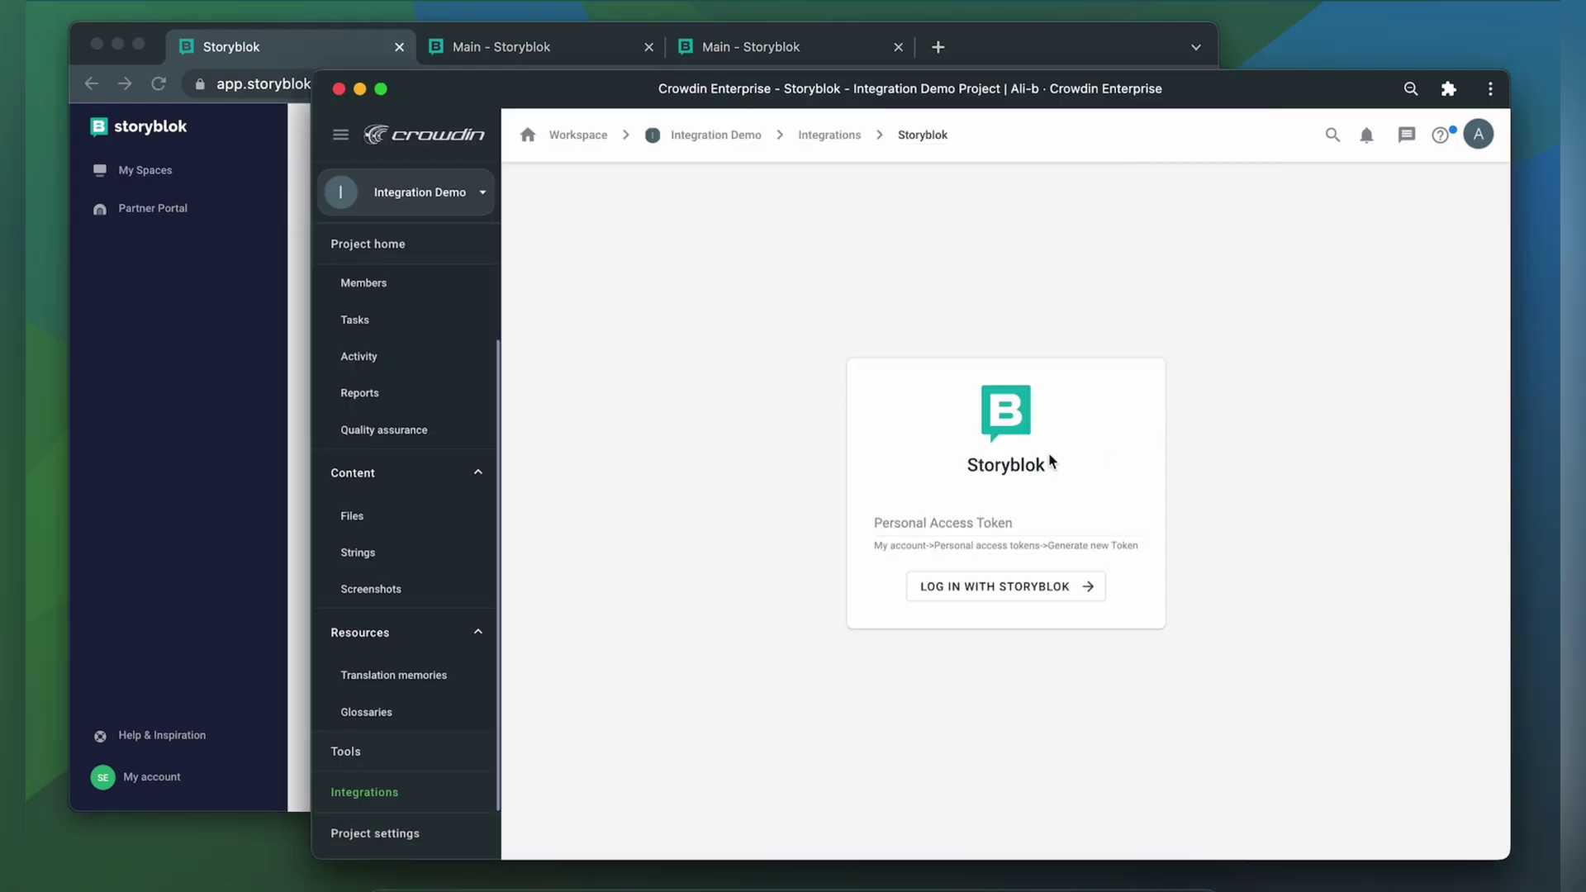
left_click(915, 522)
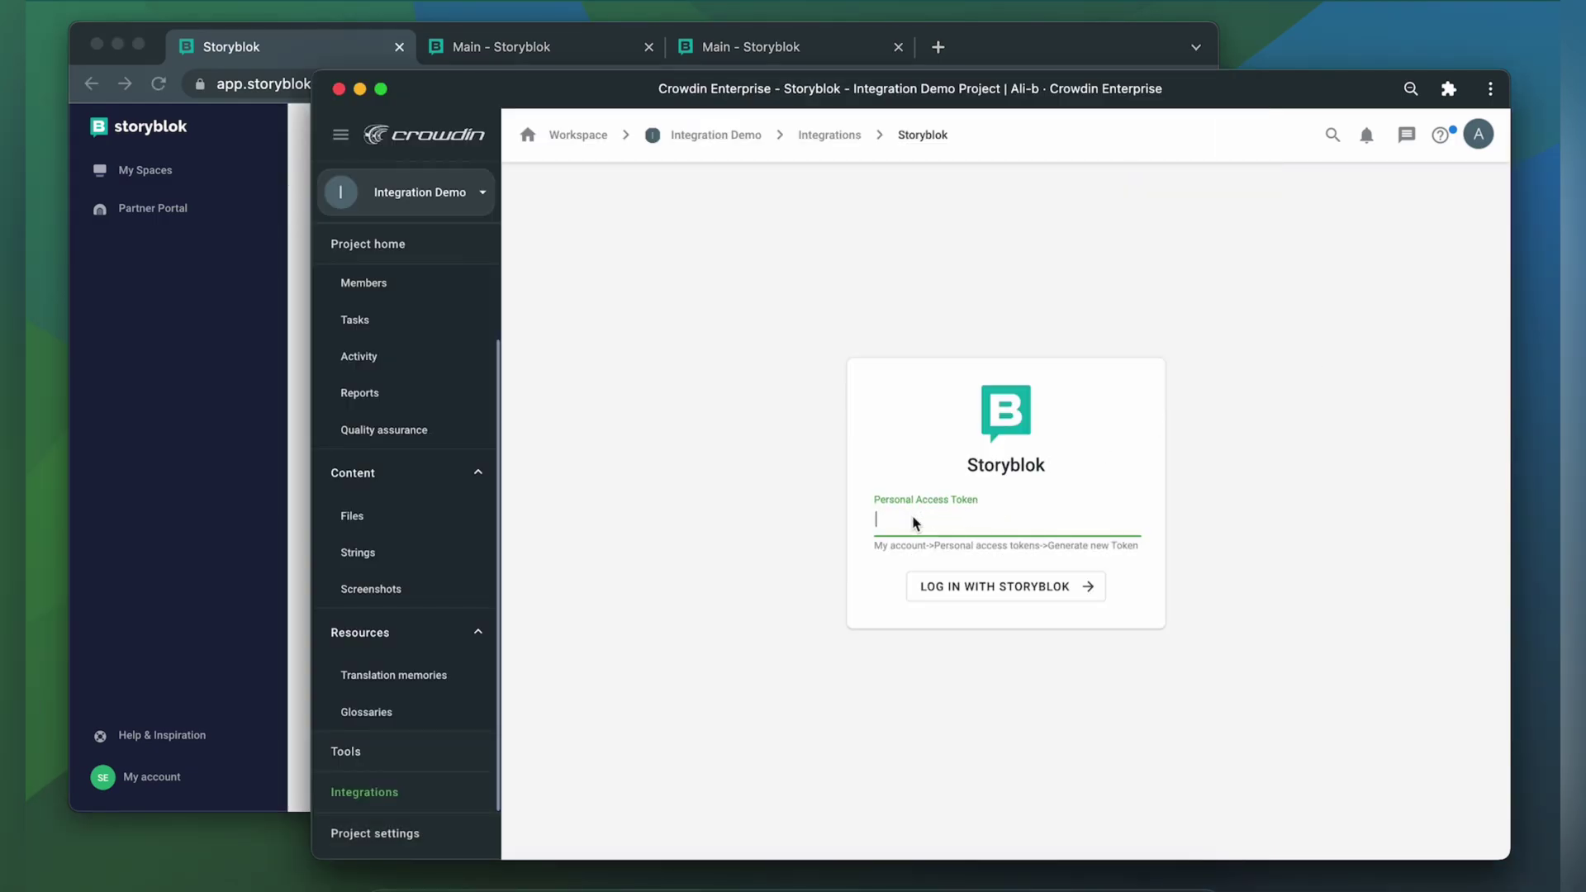
key("super+v")
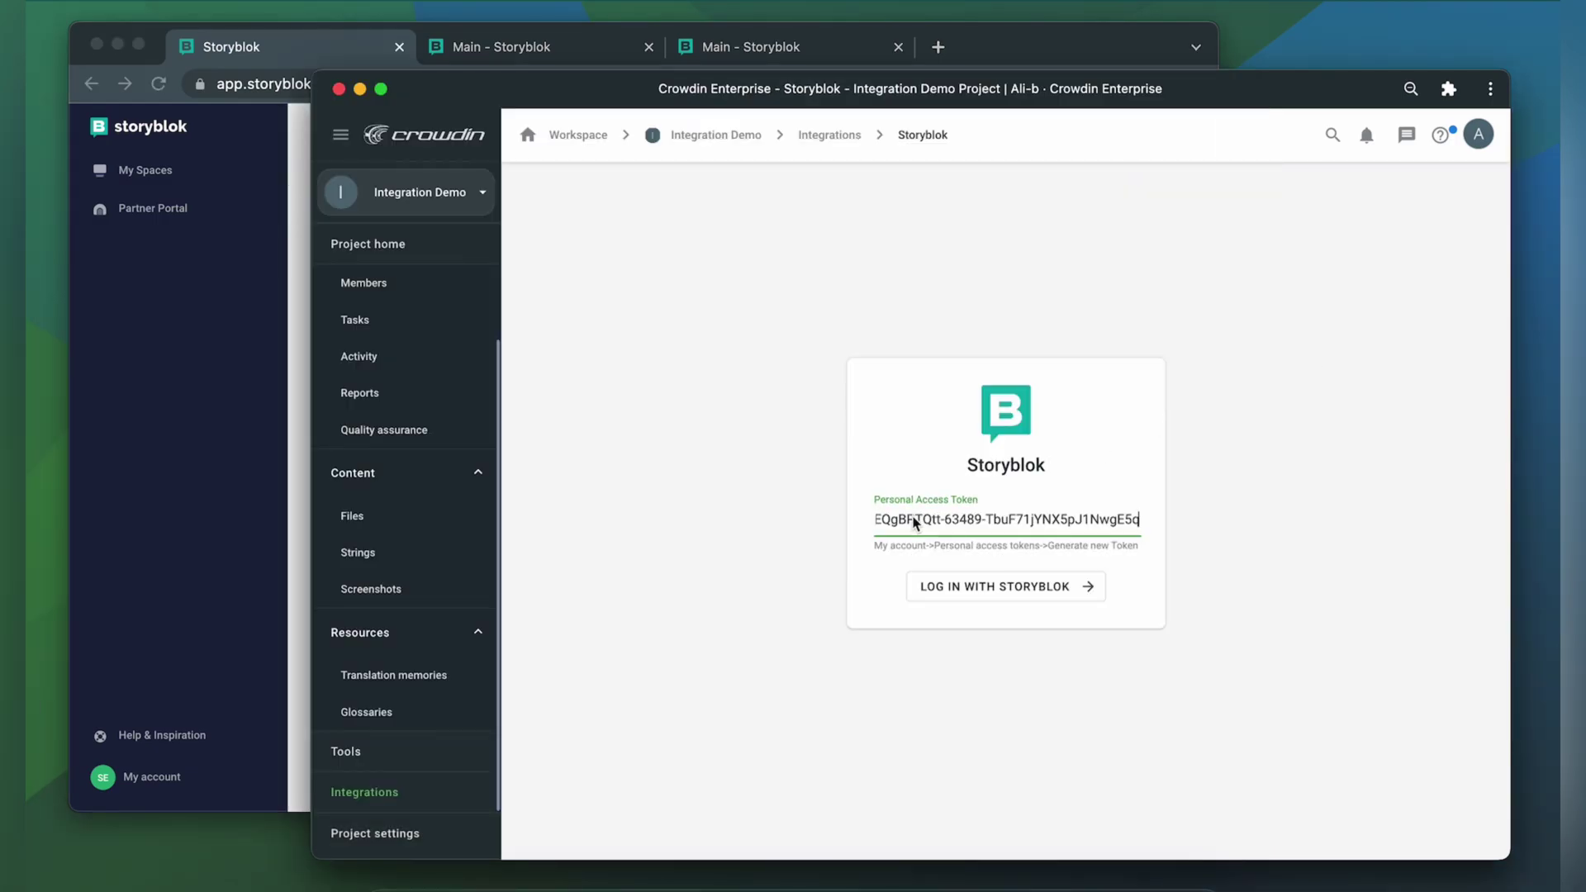
left_click(979, 588)
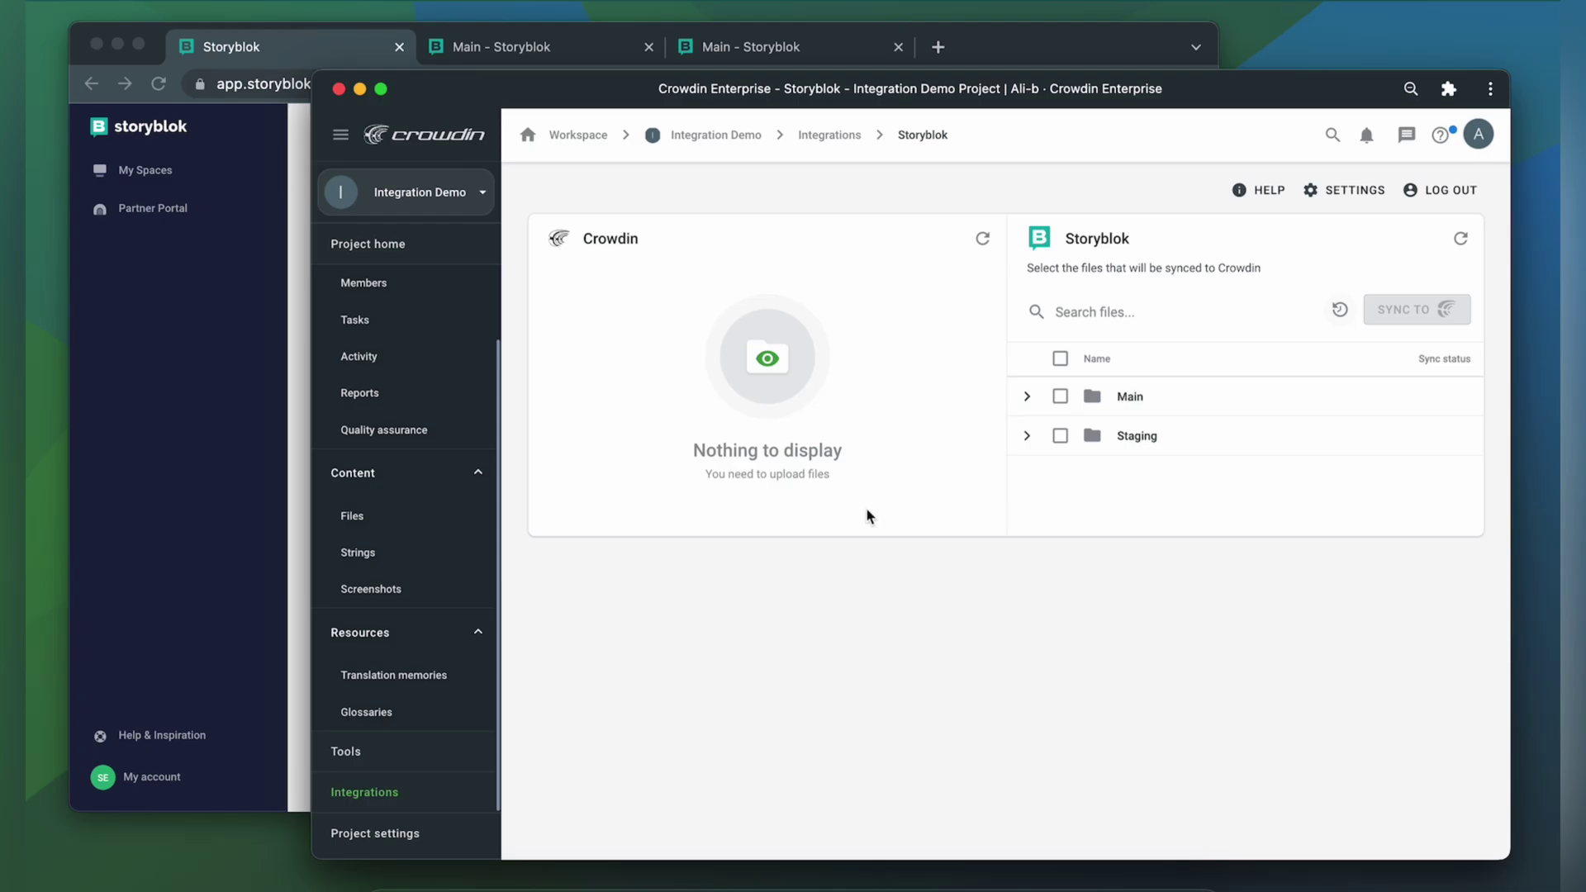
Mark the article component's title field as Translatable and save the schema
left_click(559, 46)
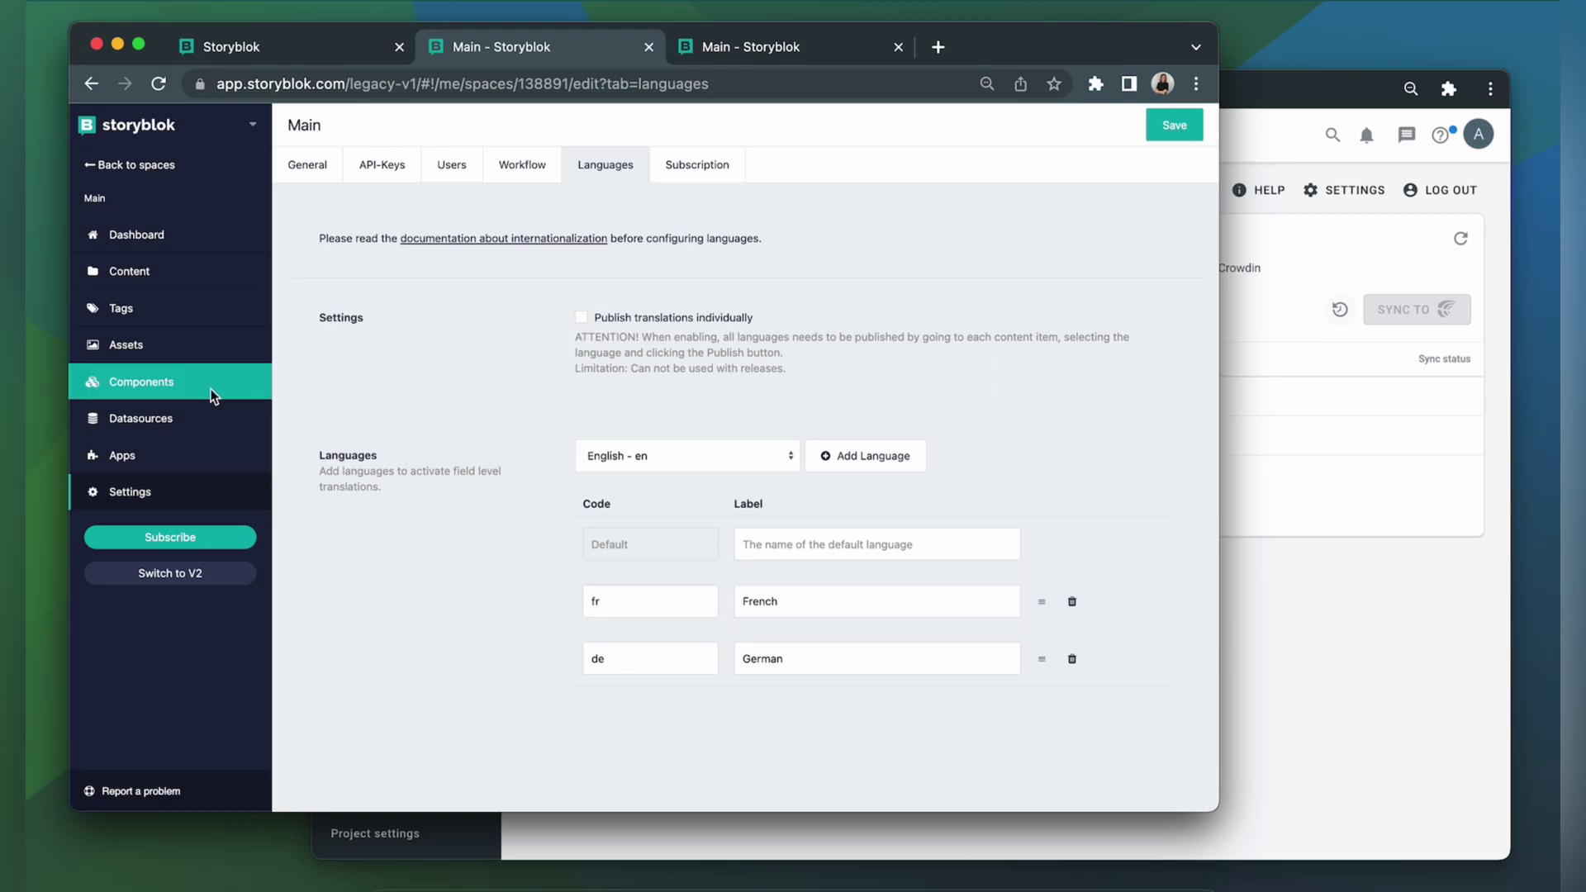
left_click(175, 387)
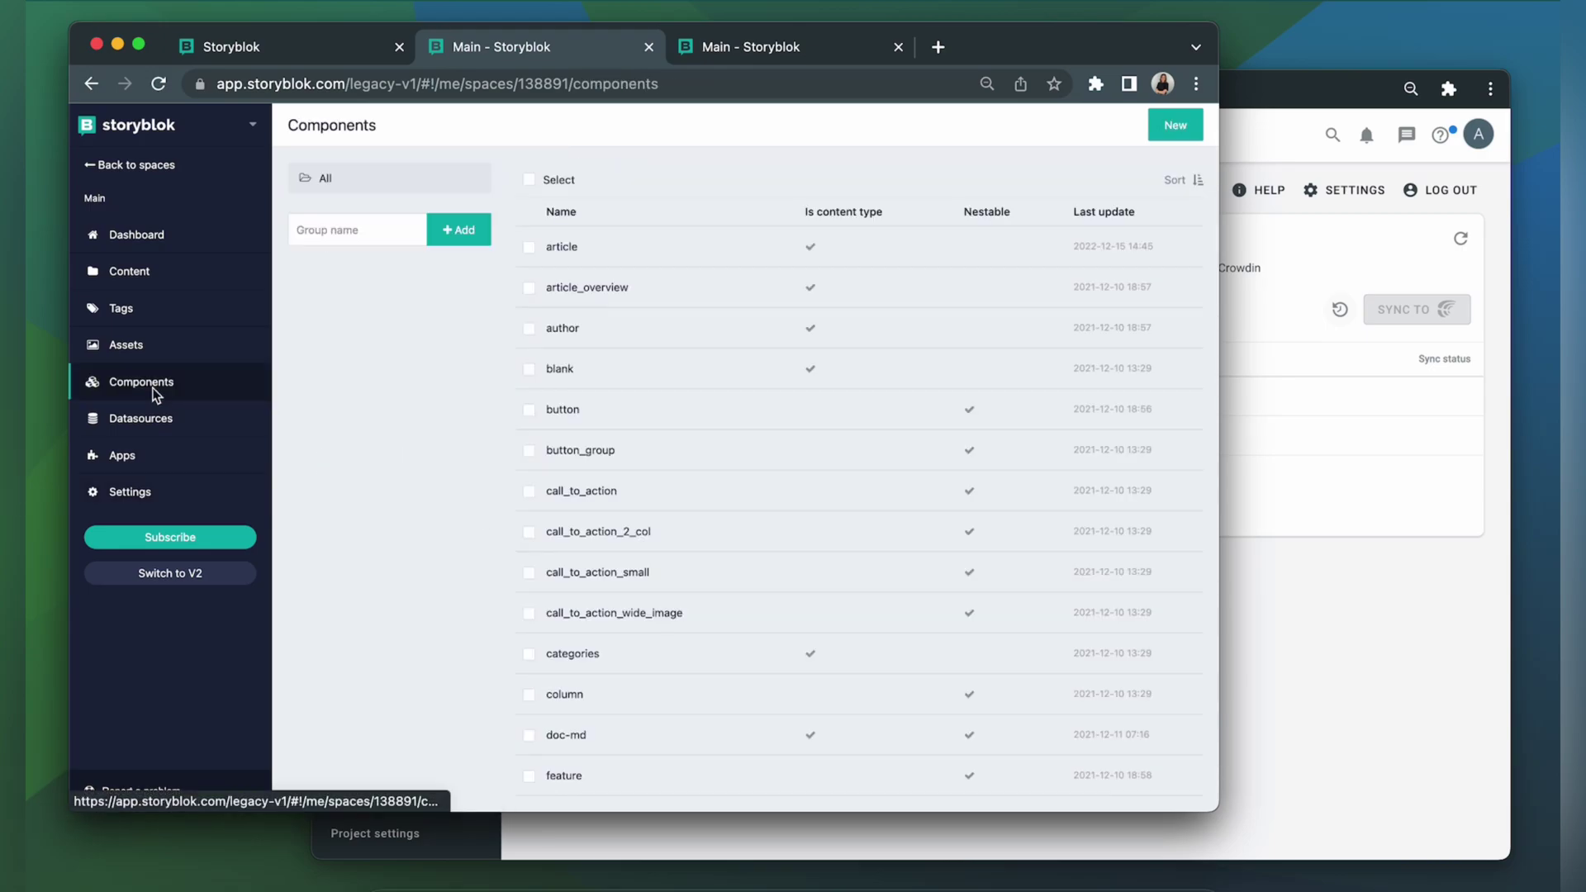
left_click(640, 247)
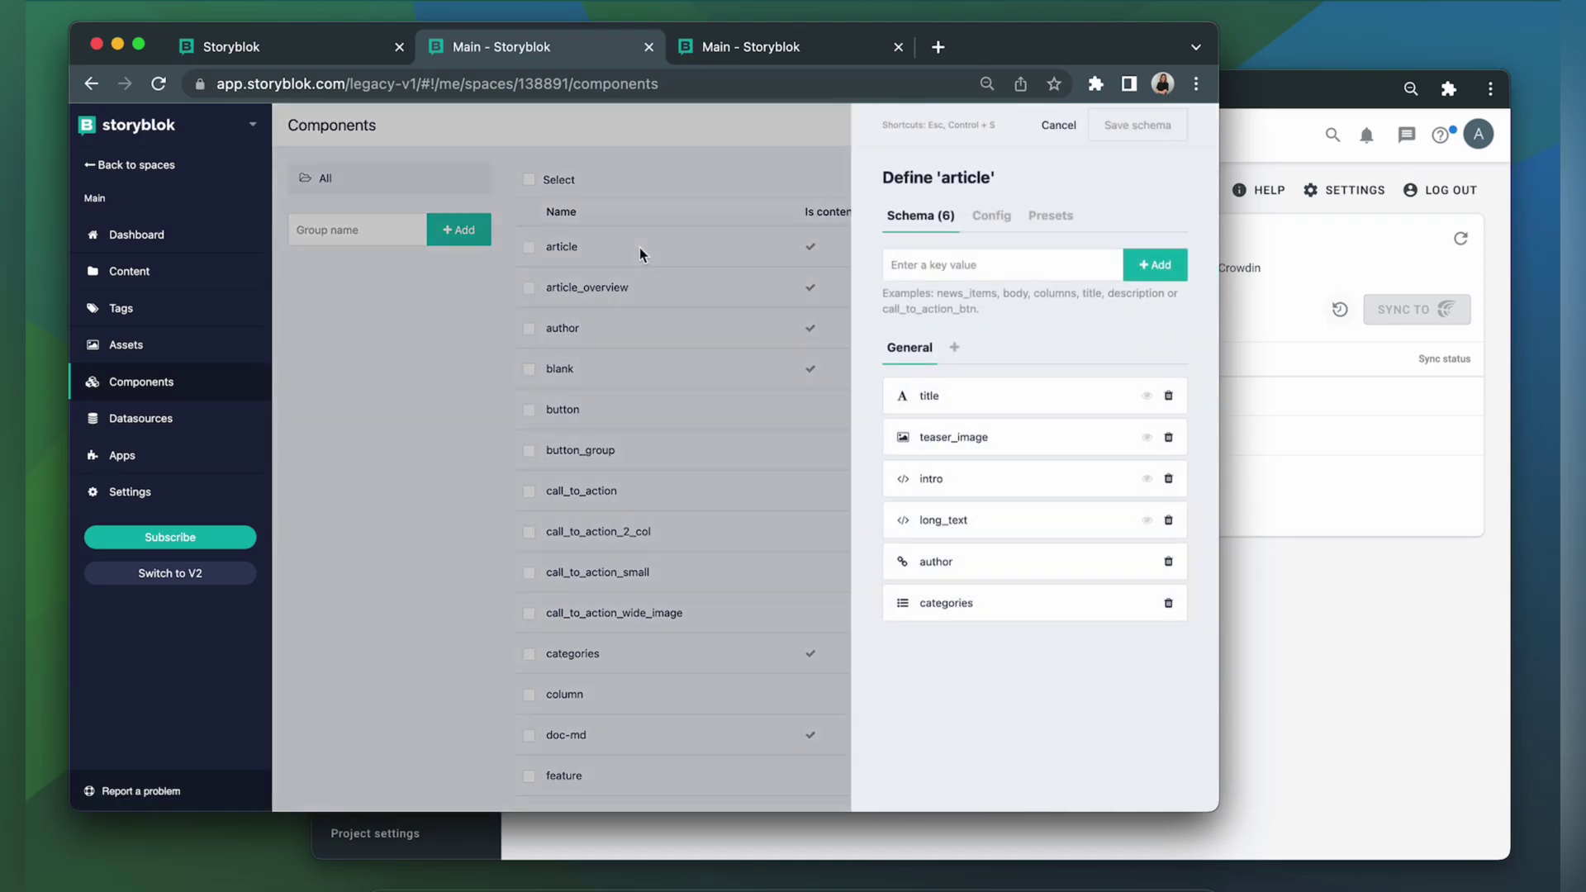
left_click(996, 398)
left_click(912, 329)
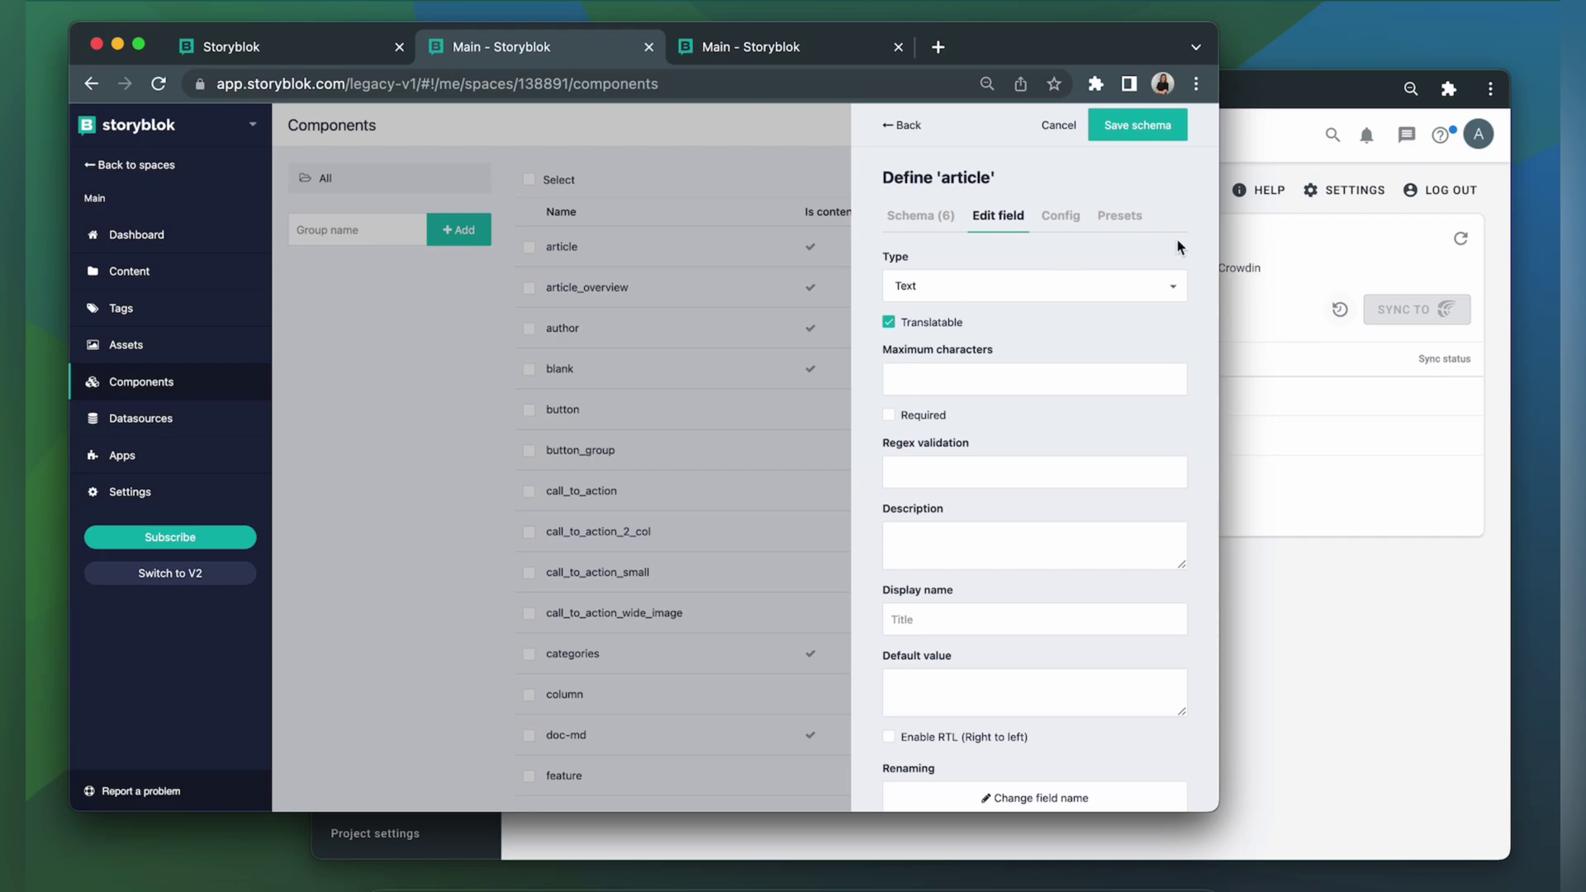
left_click(1153, 126)
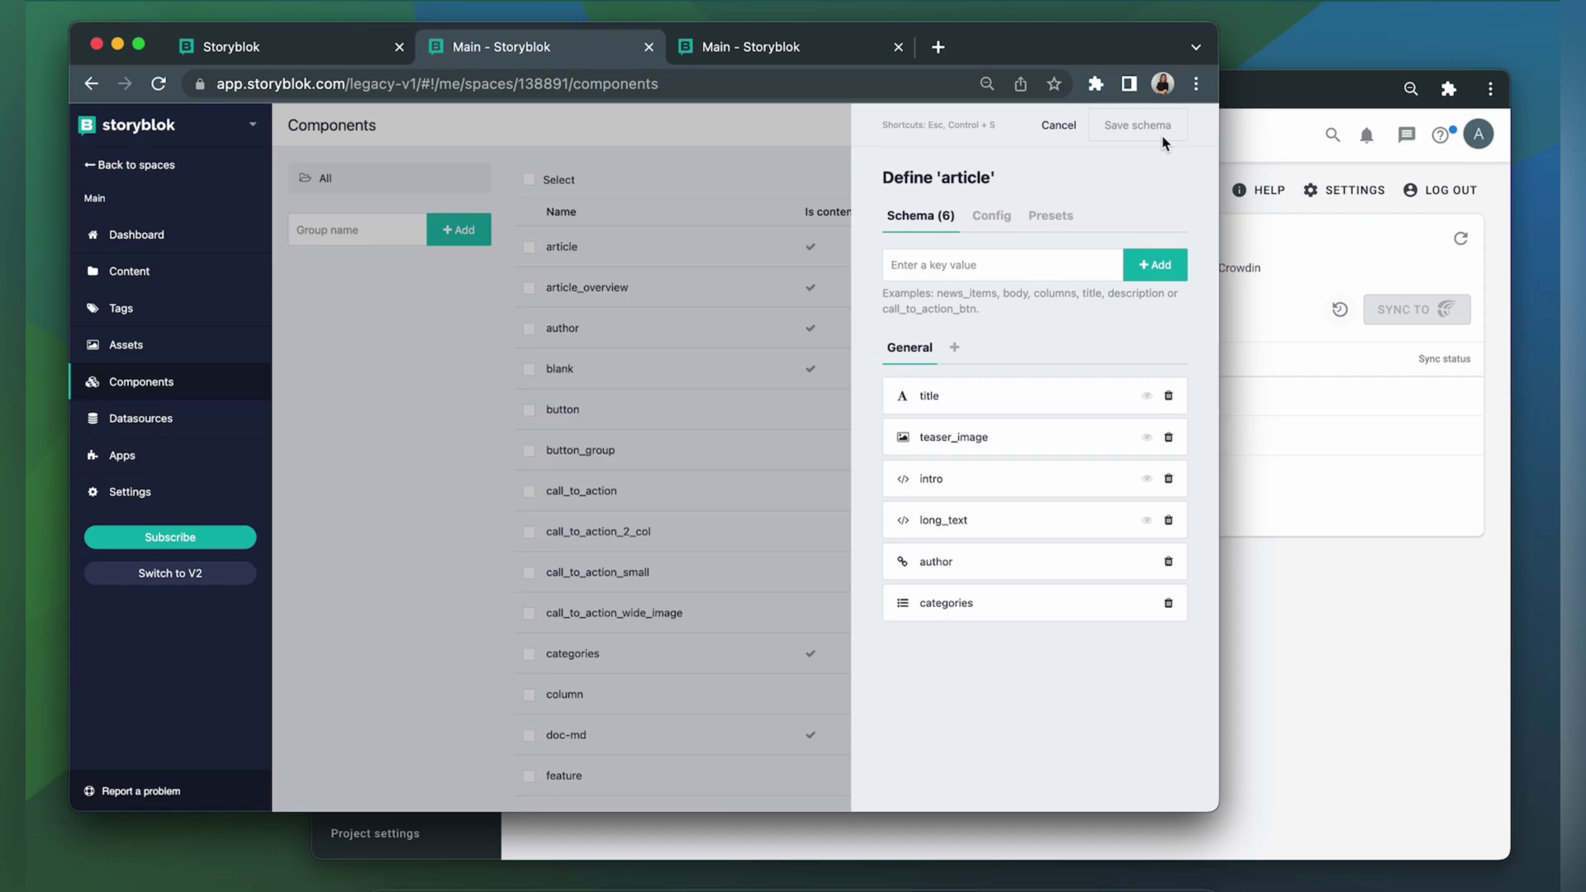
left_click(1396, 668)
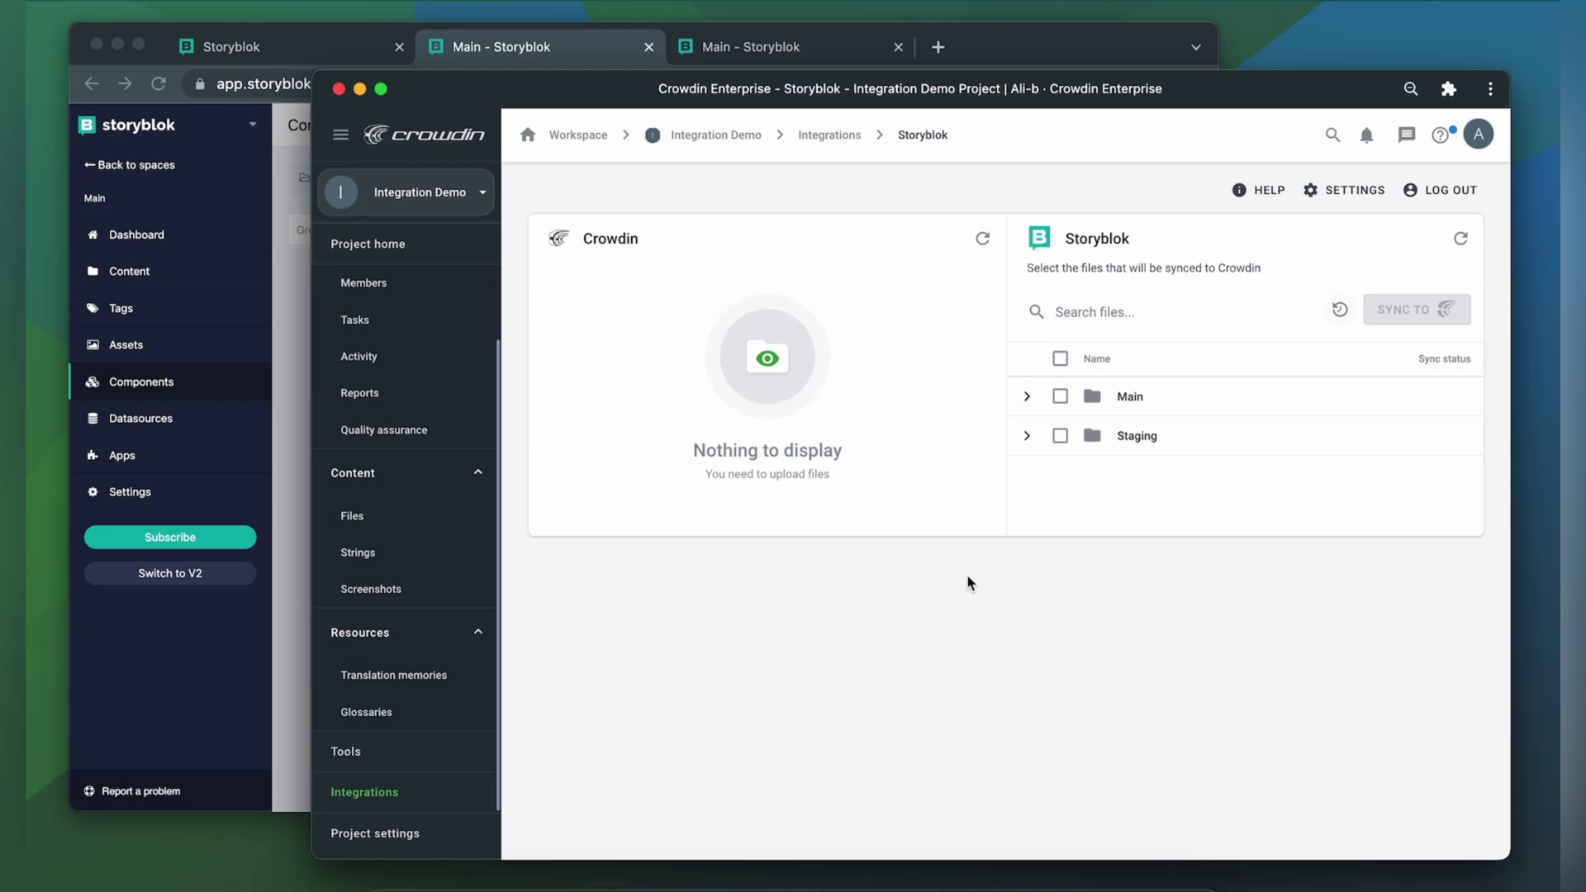
Sync the first-doc-page entry from Storyblok's Main folder into Crowdin
left_click(1026, 396)
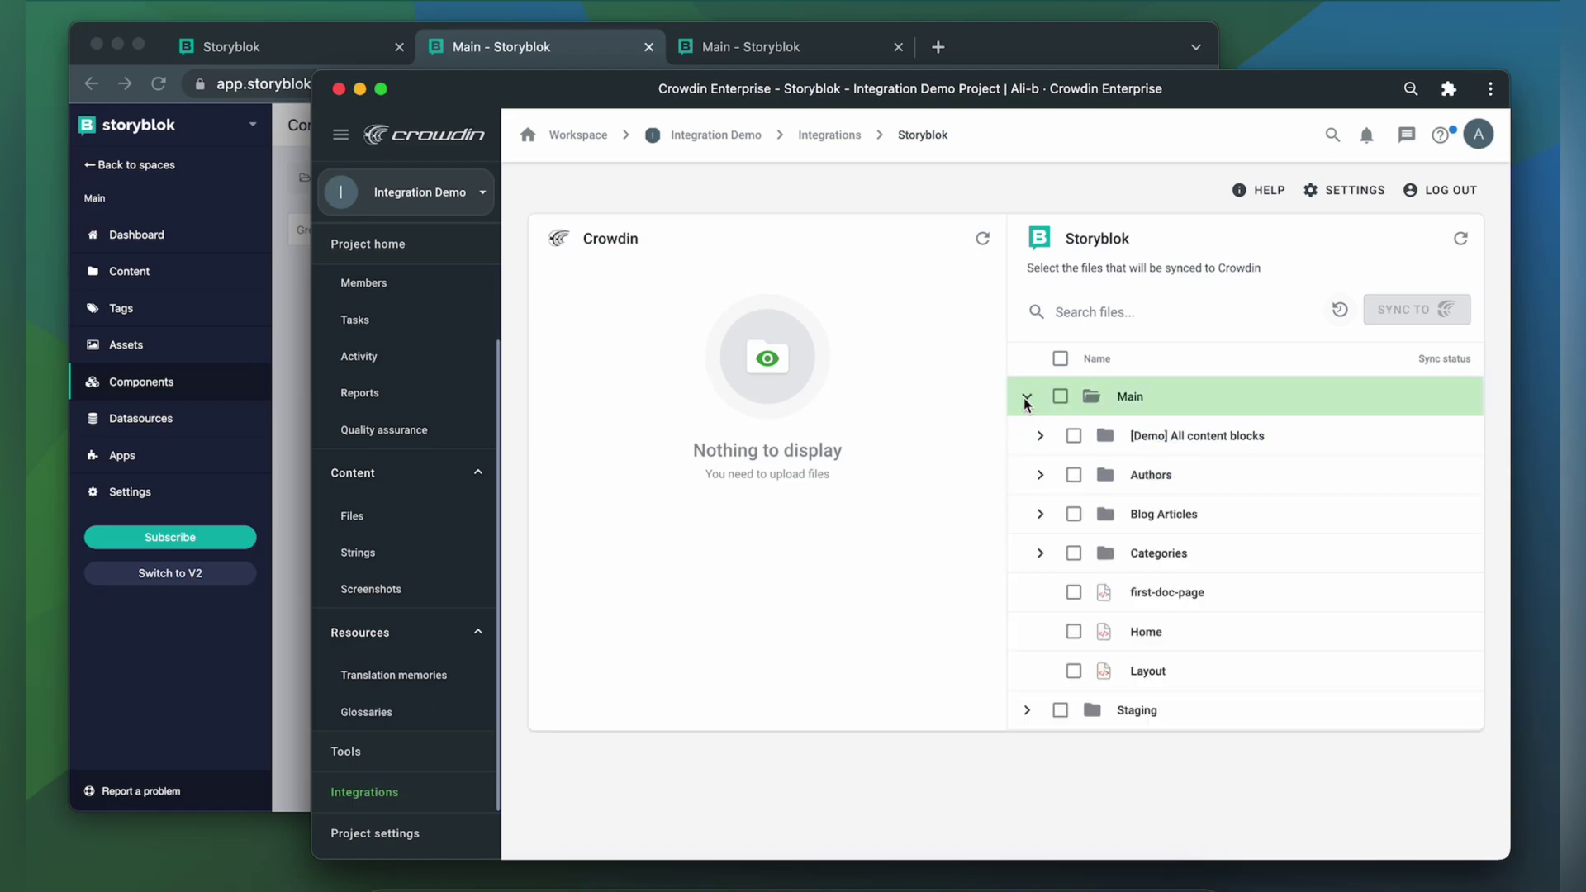
left_click(1073, 592)
left_click(1416, 306)
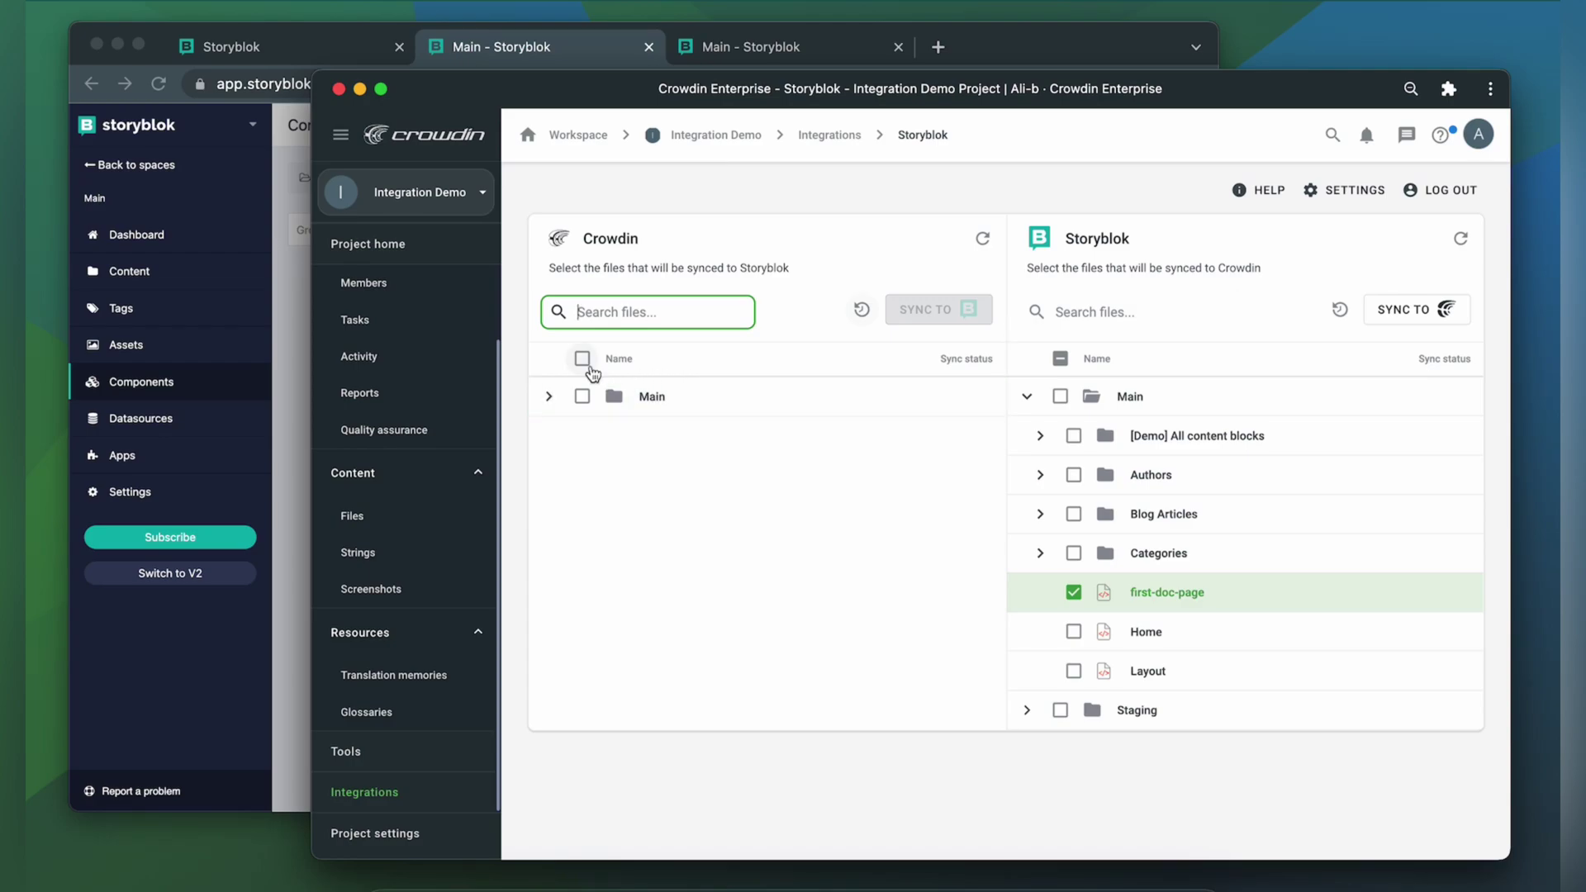
Expand the imported Main and first-doc-page folders to show the [typ2] language files
left_click(549, 399)
left_click(561, 436)
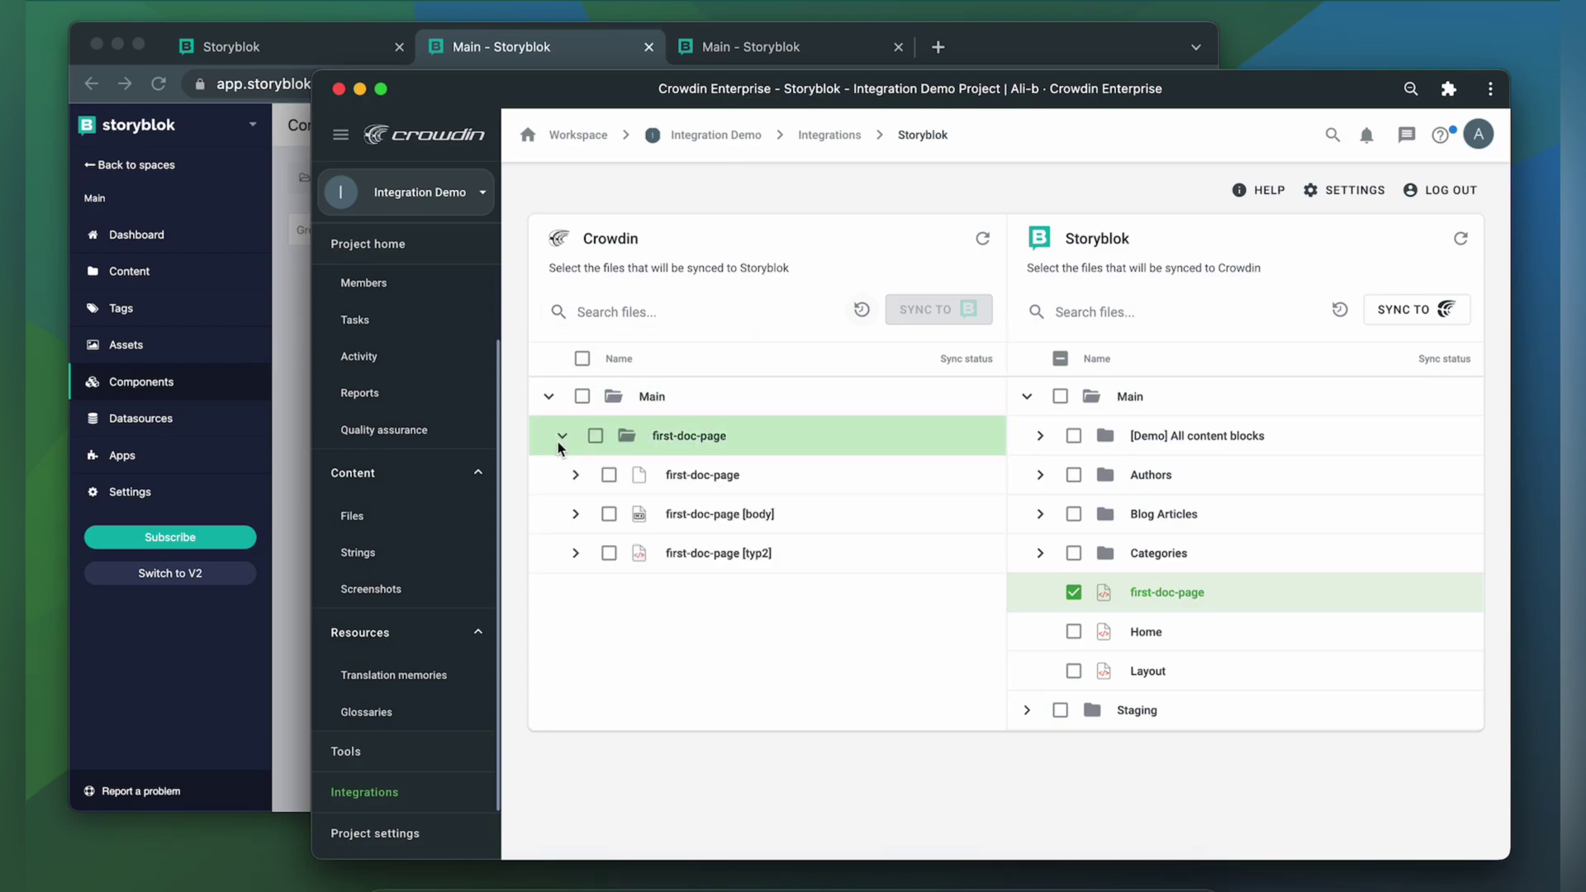
left_click(578, 549)
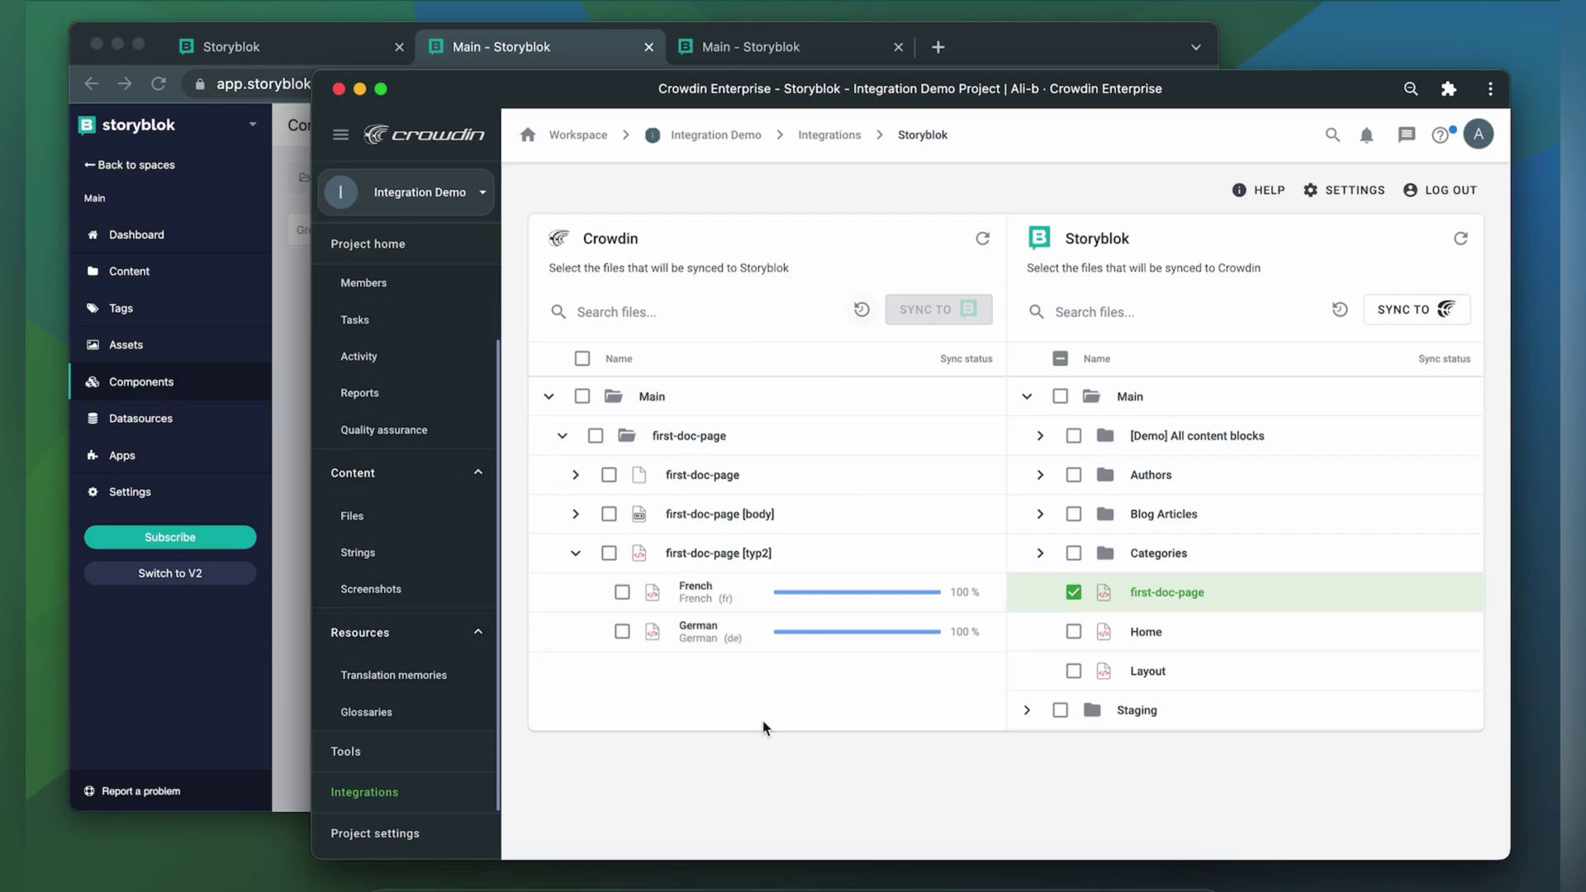
Open the French first-doc-page [body].md file under Storyblok > Main in the editor and review it
left_click(354, 239)
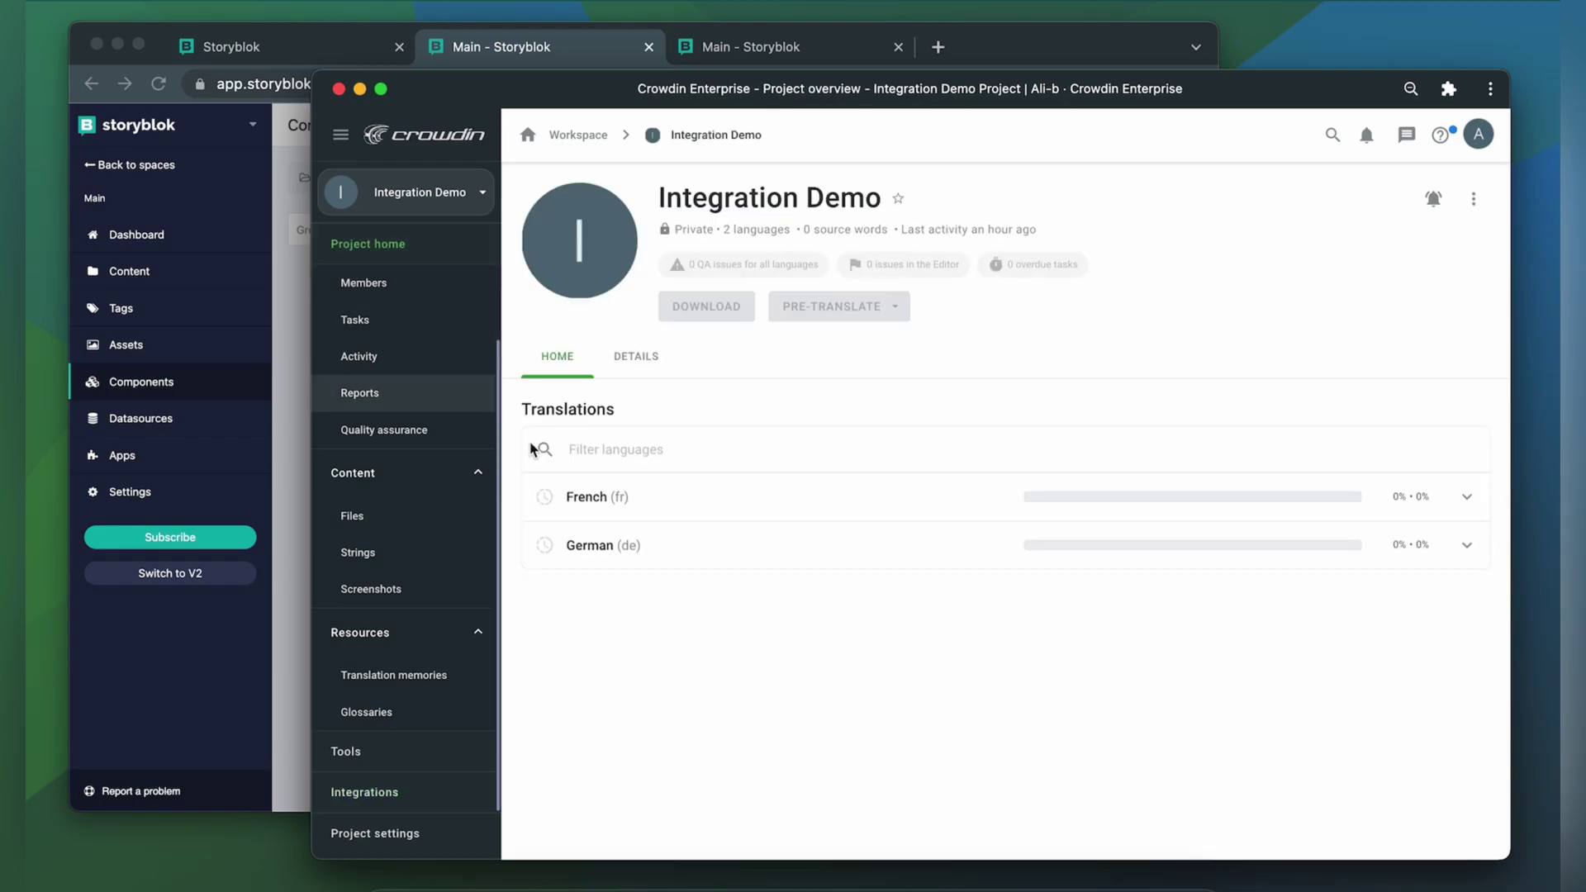
left_click(650, 497)
left_click(541, 484)
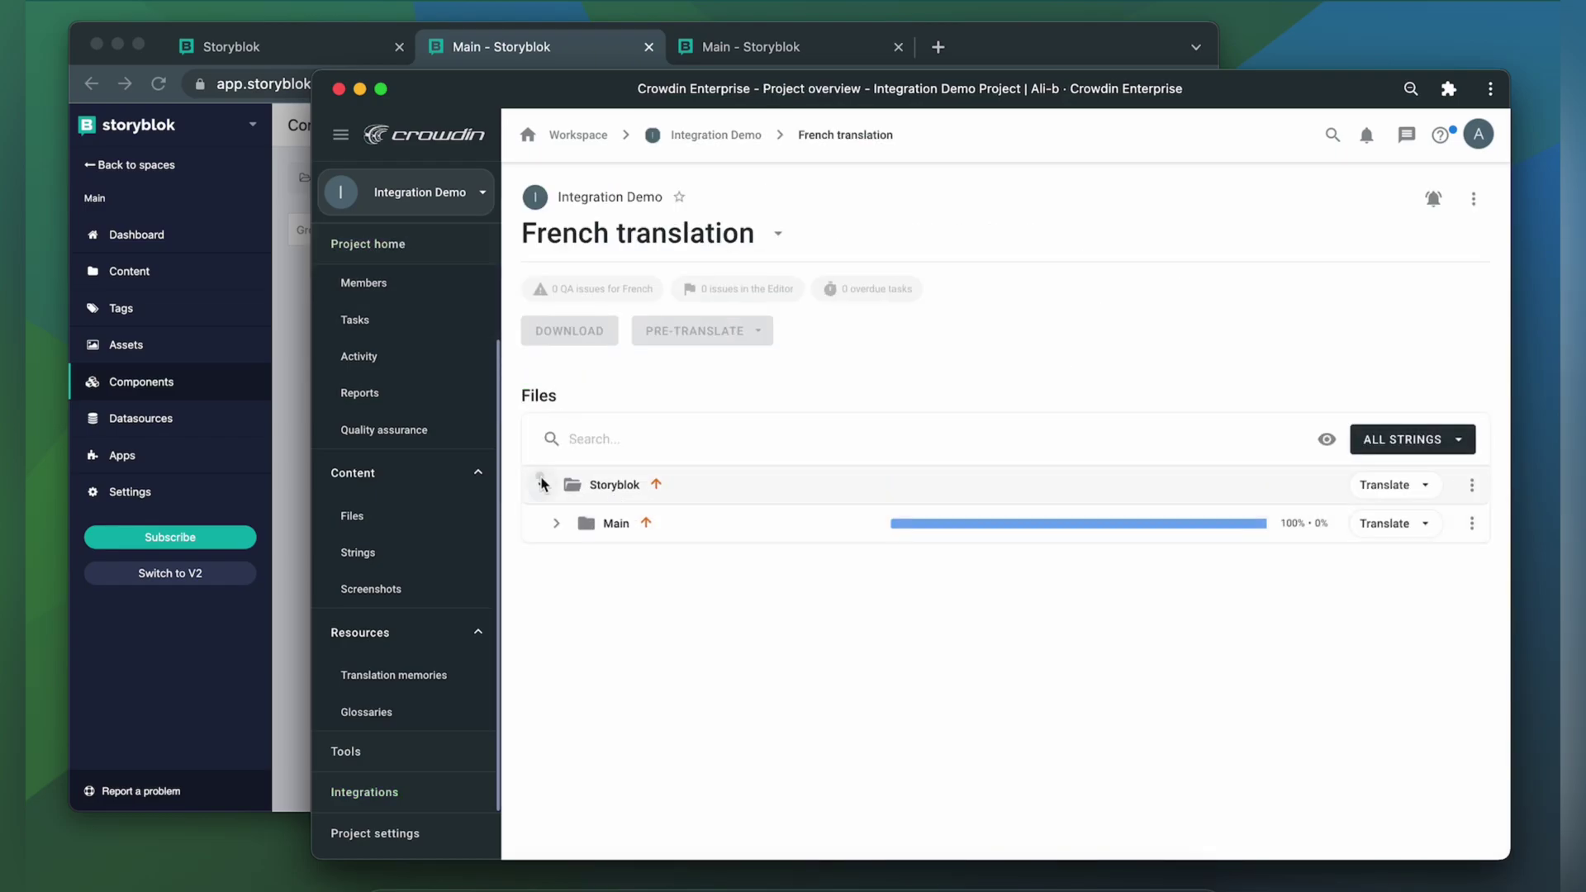
left_click(556, 523)
left_click(569, 562)
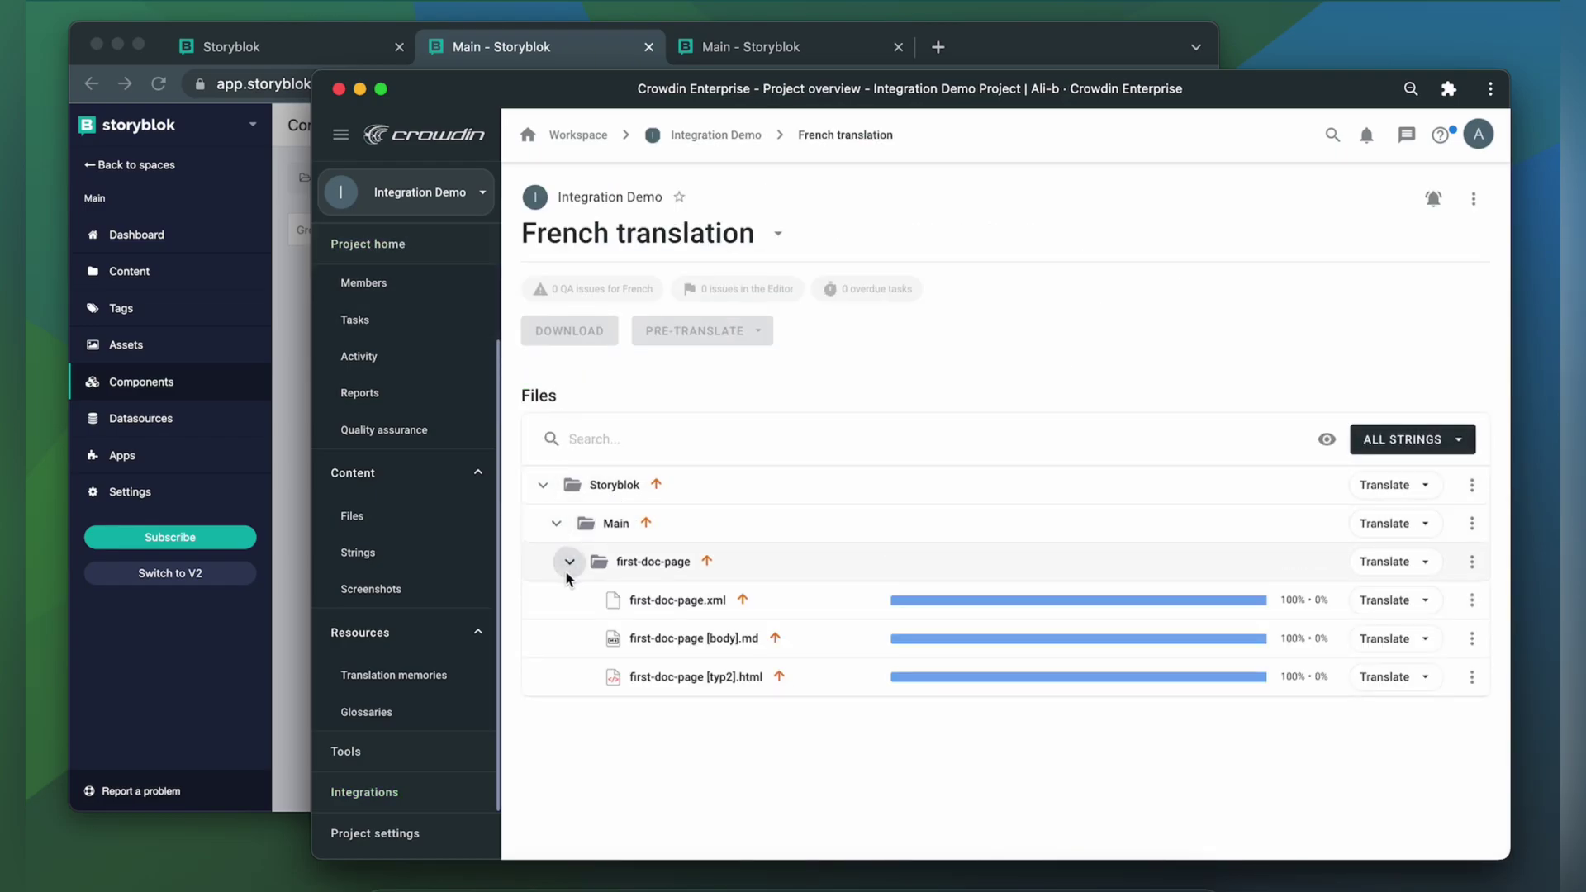
left_click(702, 640)
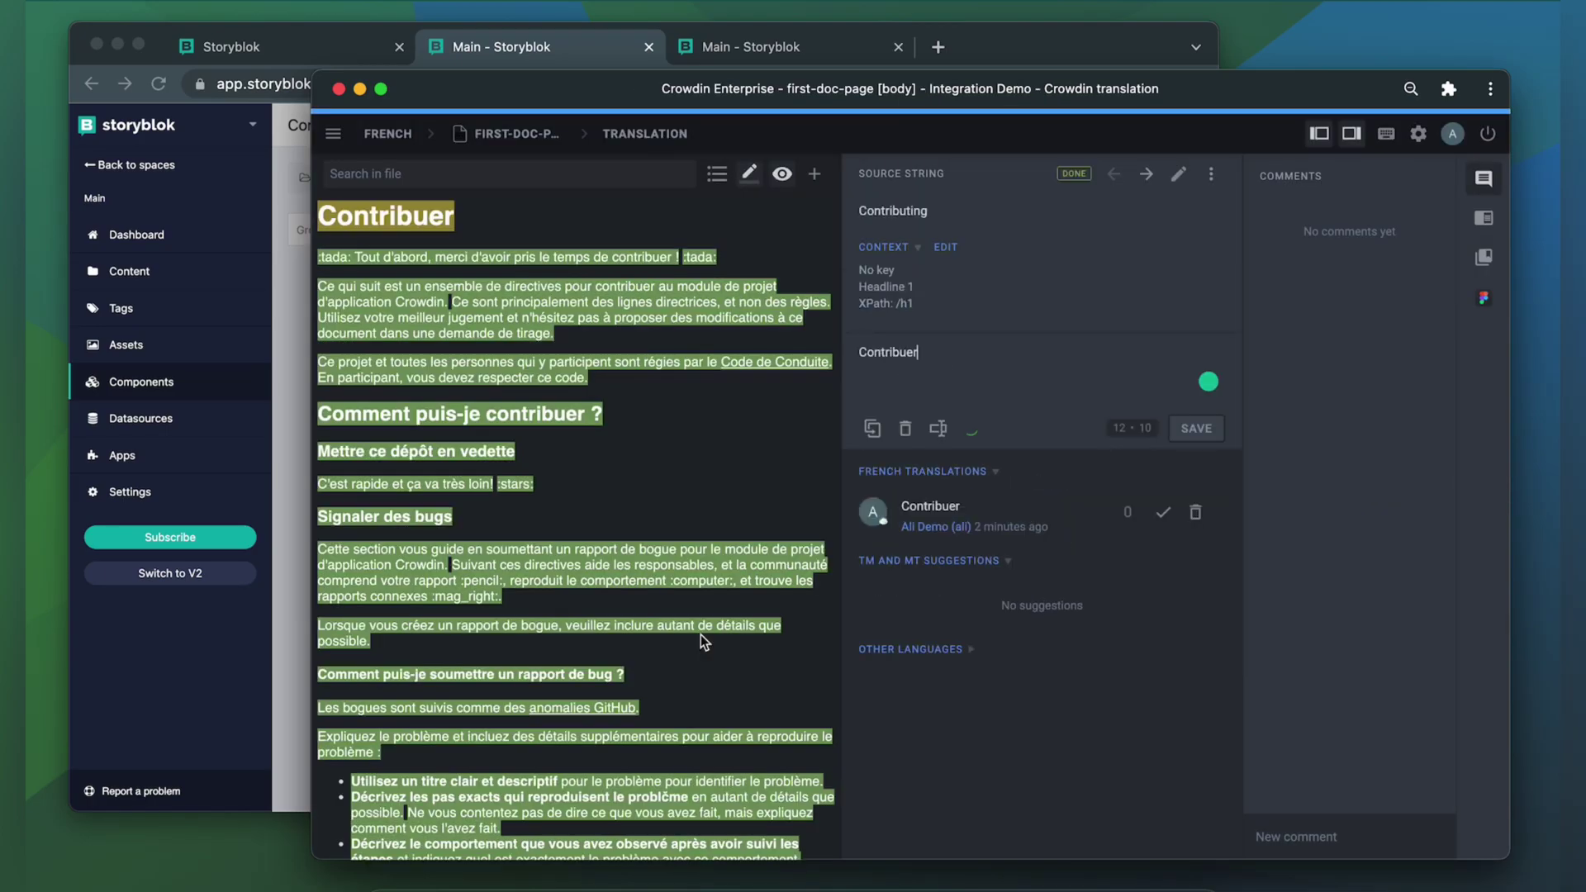
scroll(552, 499, "down", 5)
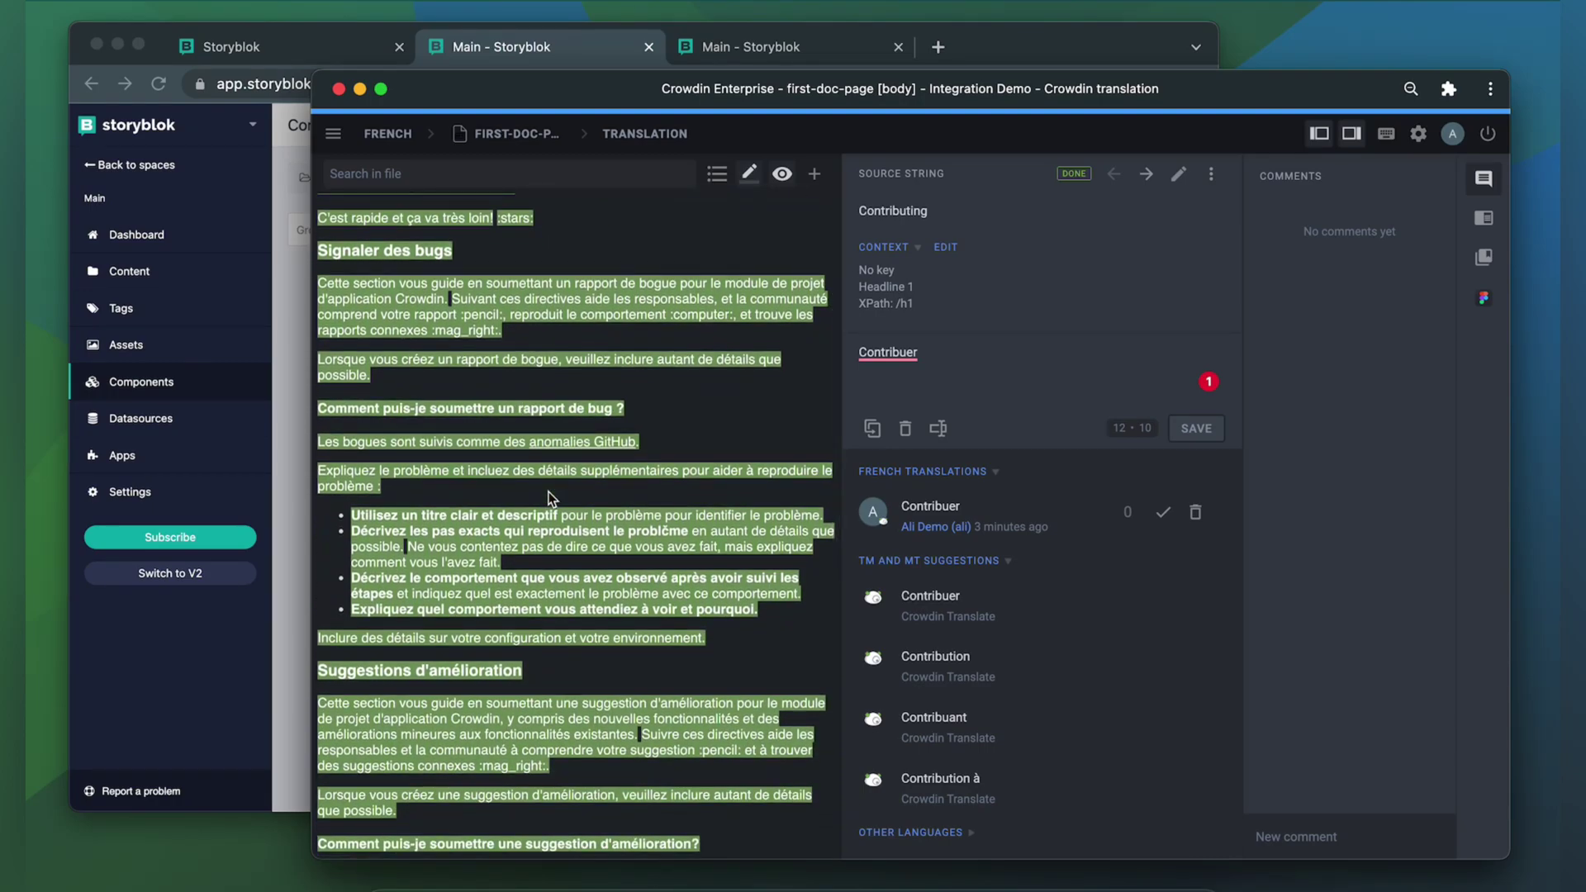
Tick German under first-doc-page [typ2] and sync it to Storyblok
scroll(552, 499, "down", 3)
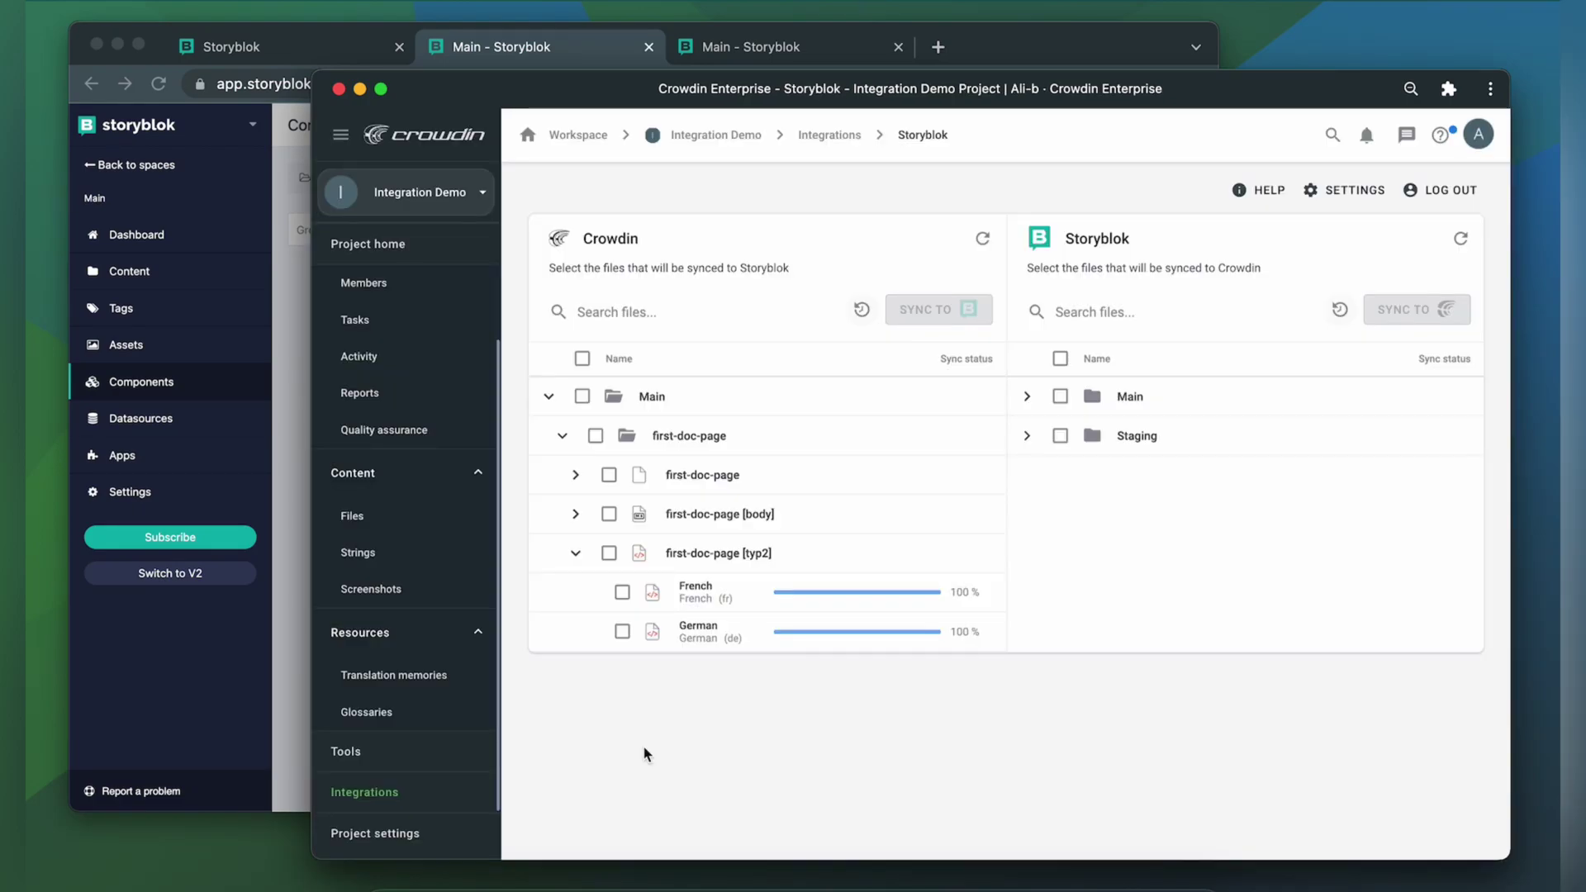
left_click(622, 630)
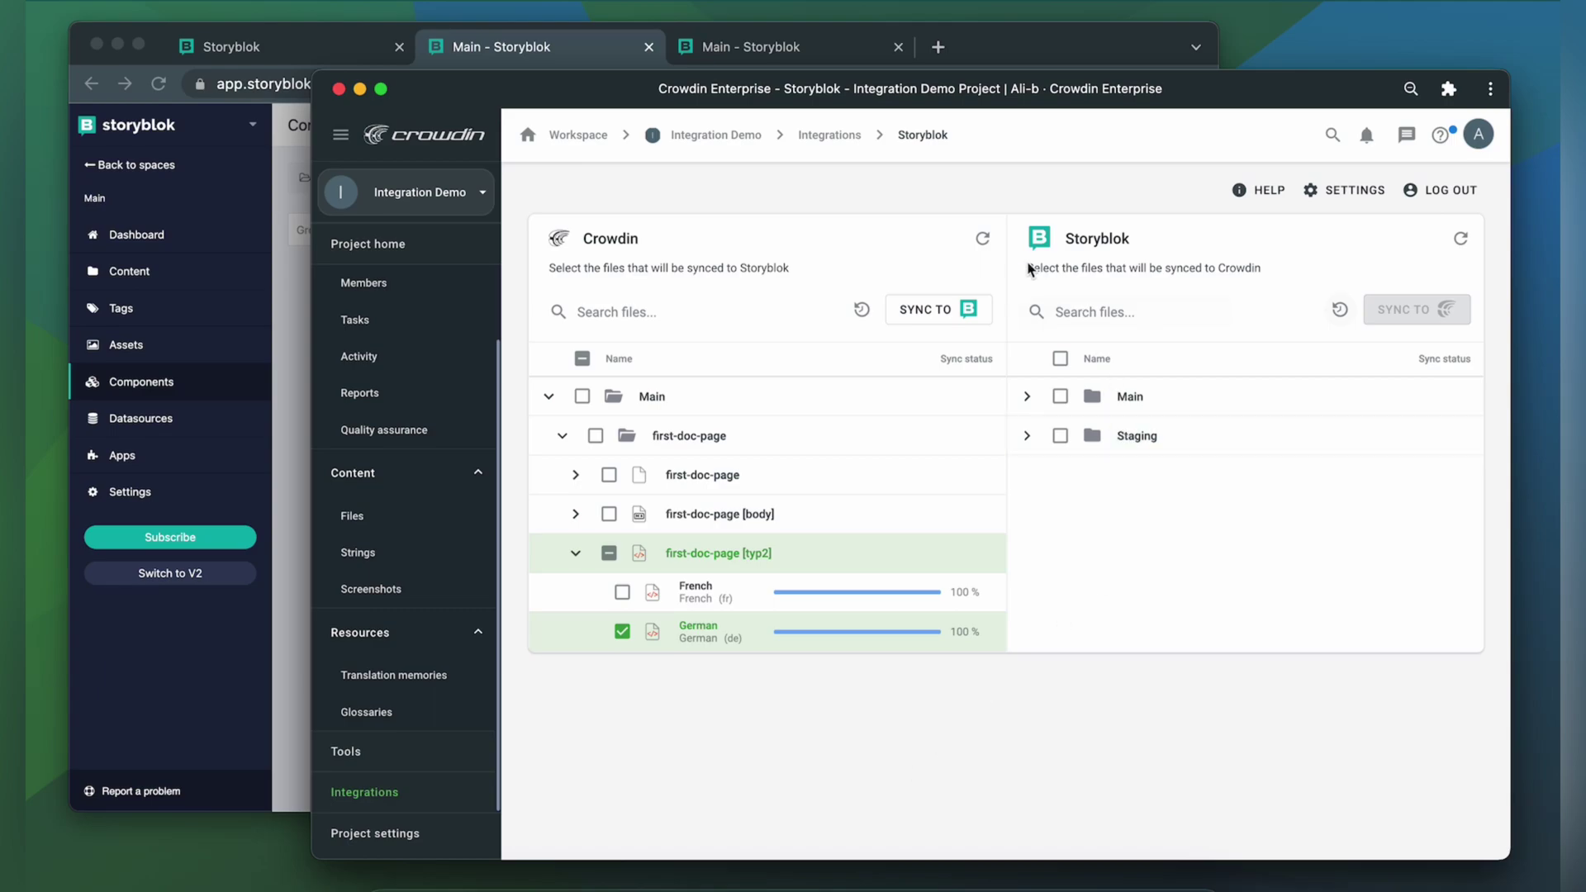
left_click(942, 310)
Switch the first-doc-page story's language to German and scroll through the translated body
left_click(803, 55)
left_click(976, 128)
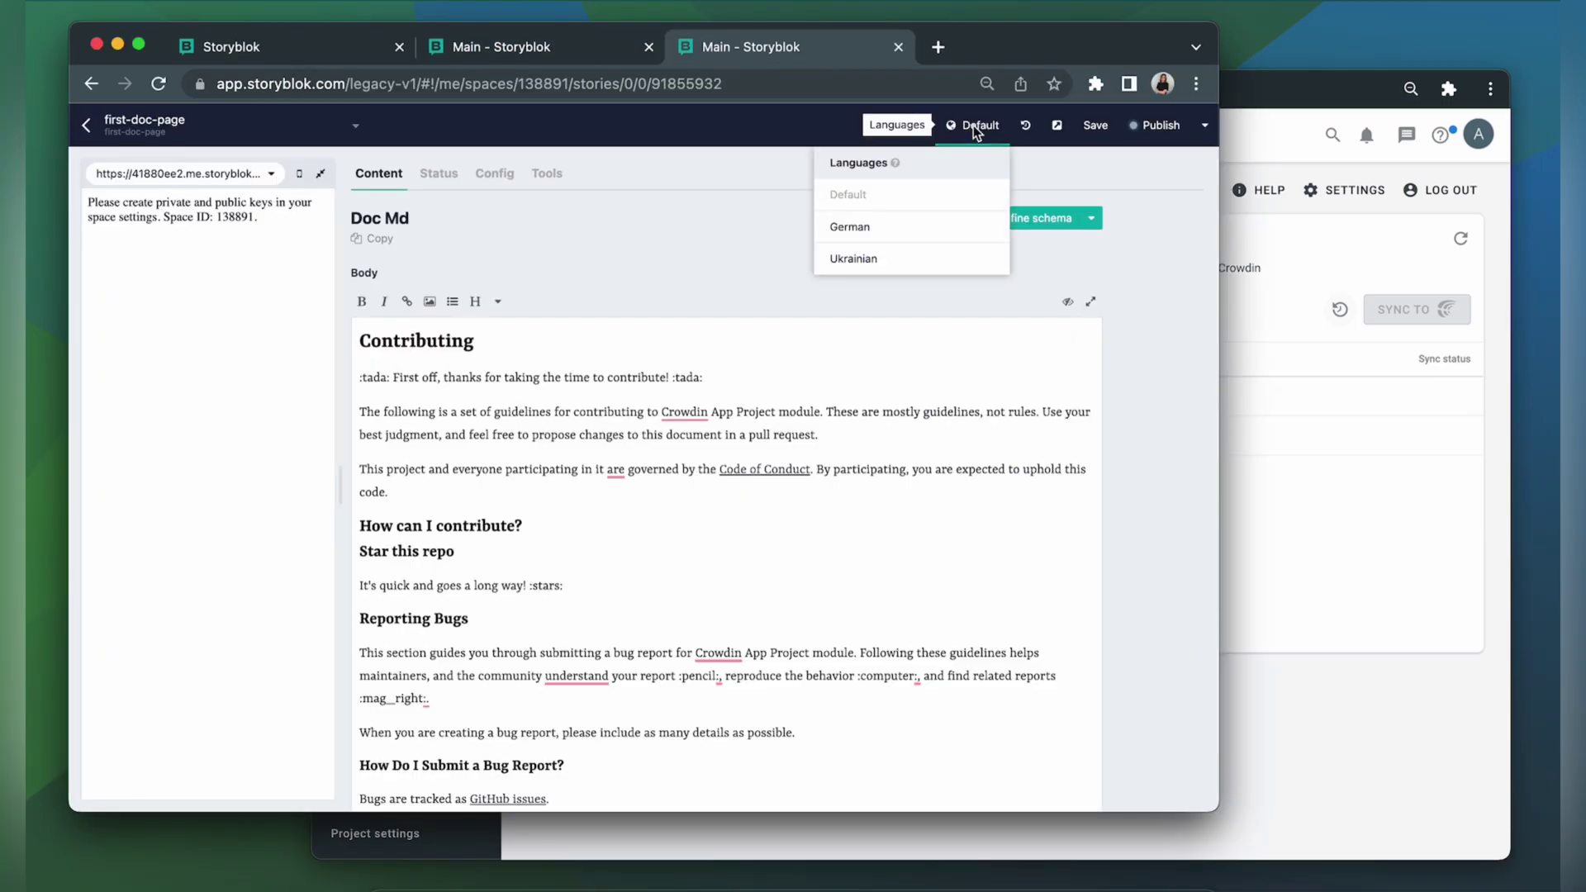
left_click(875, 225)
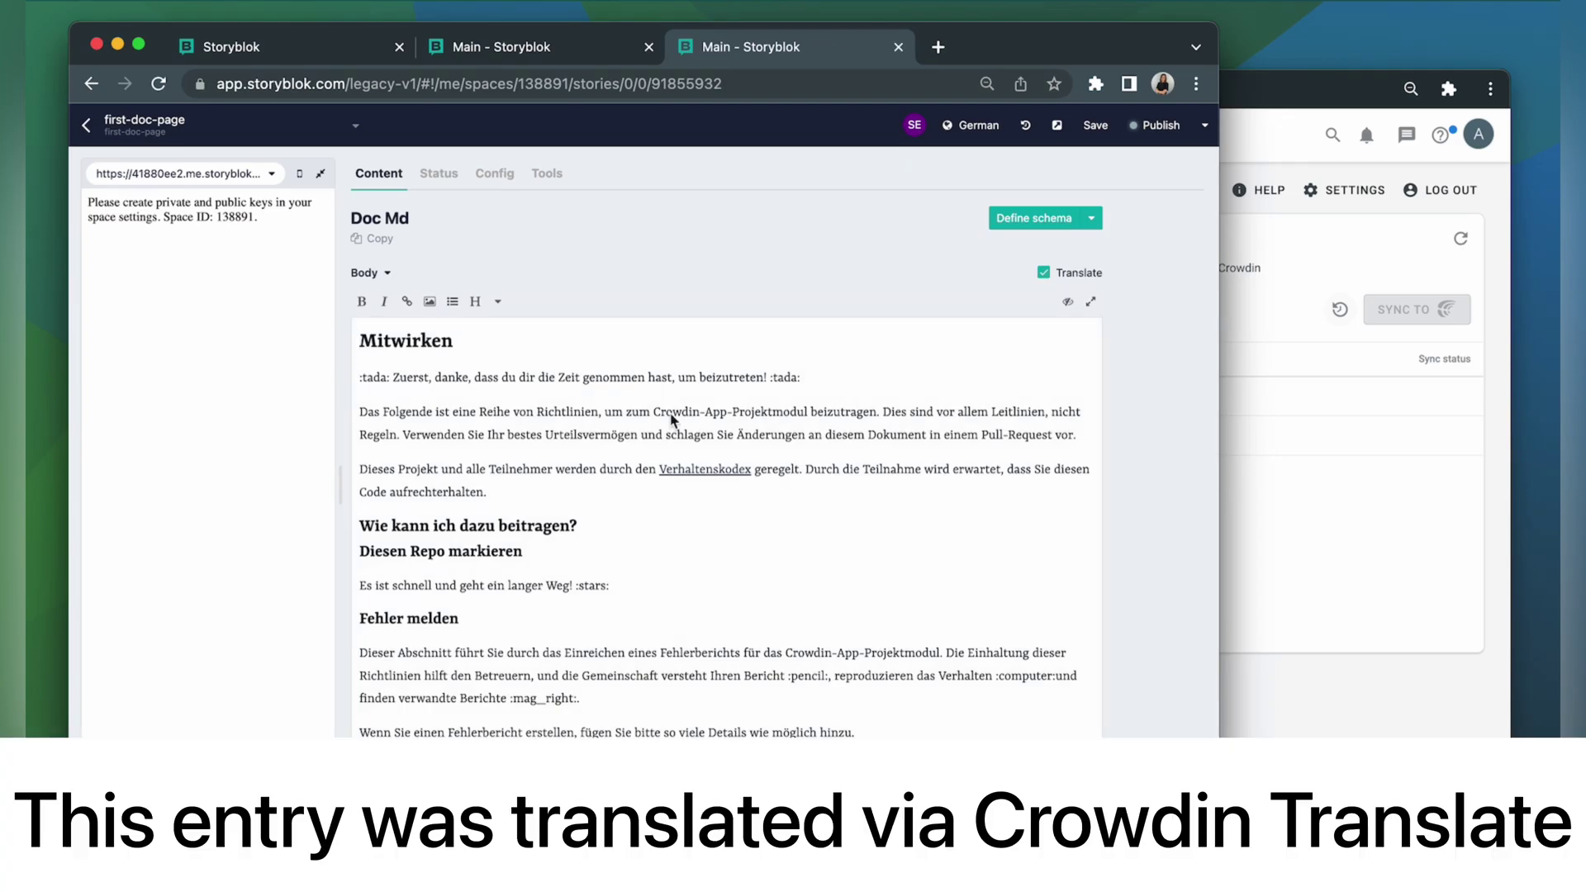
scroll(671, 417, "down", 5)
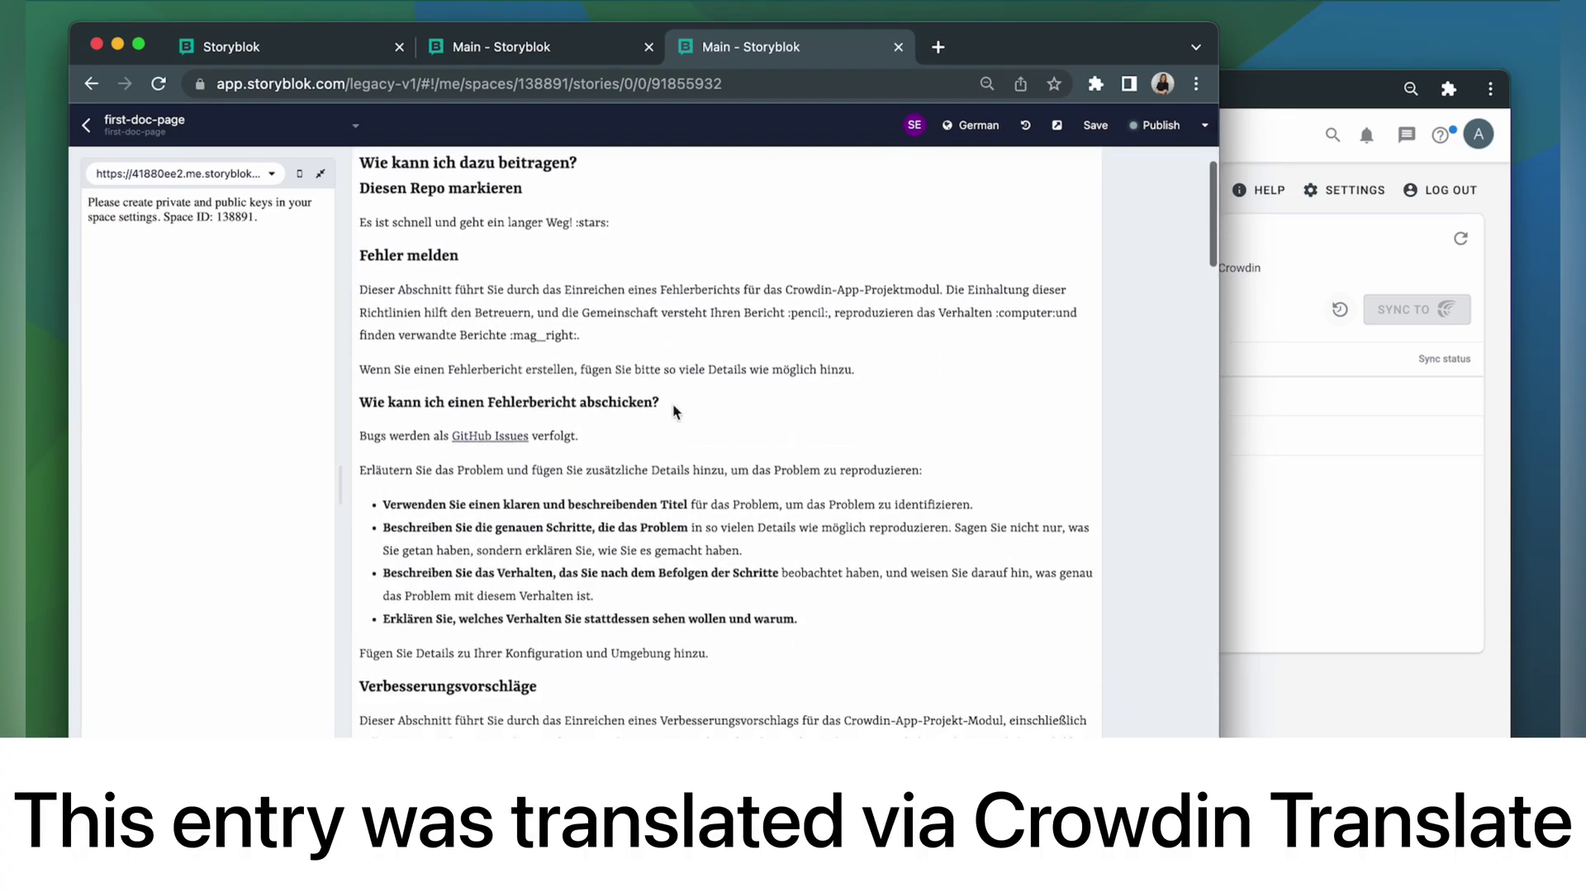
scroll(673, 411, "down", 8)
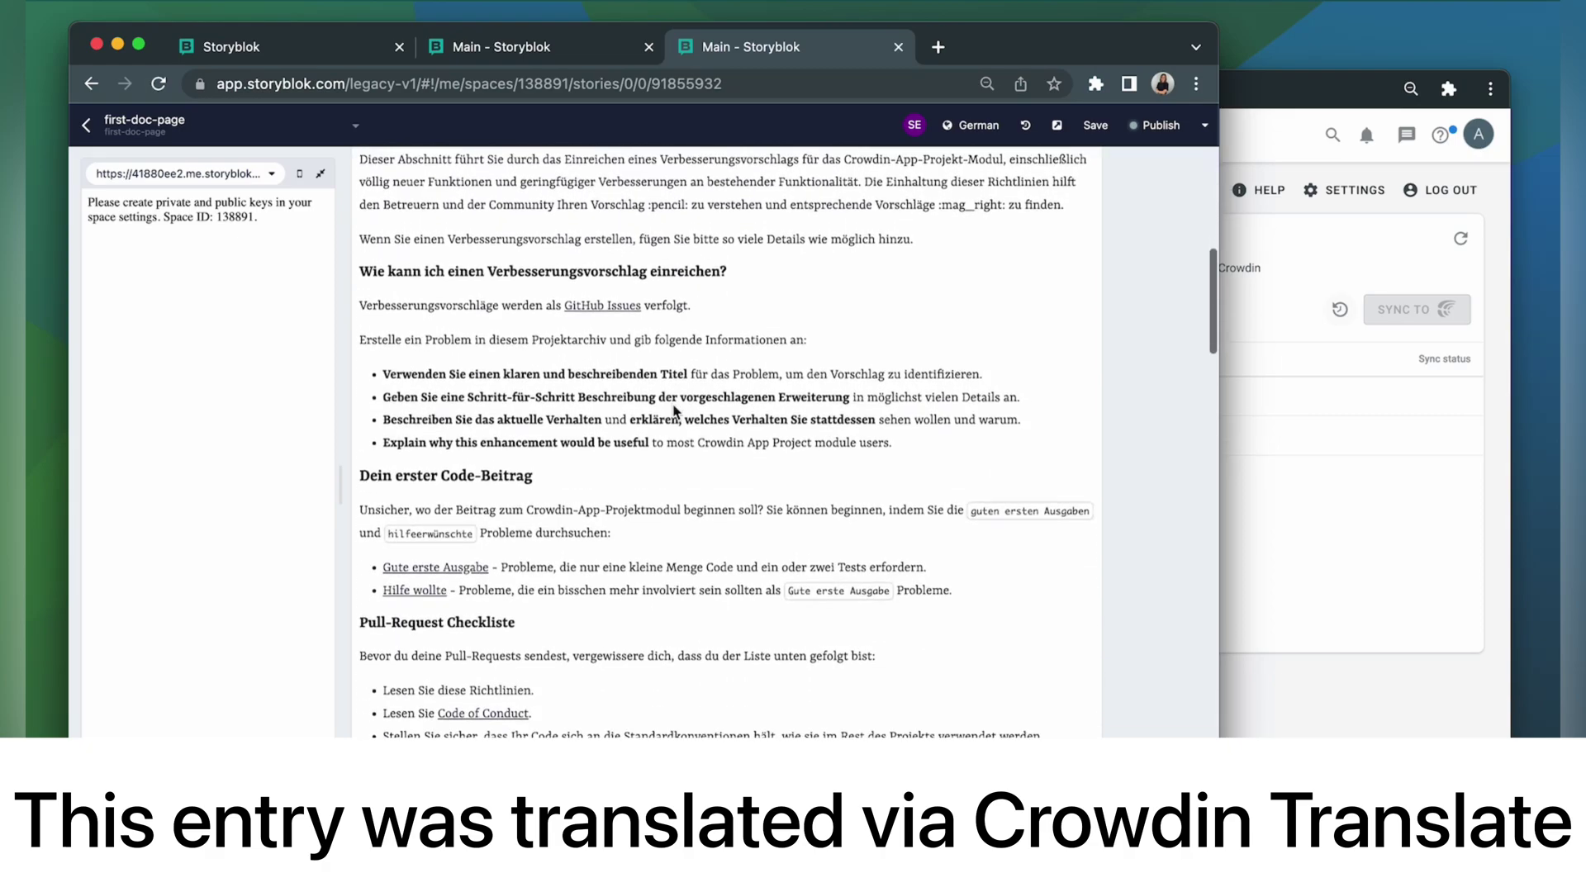